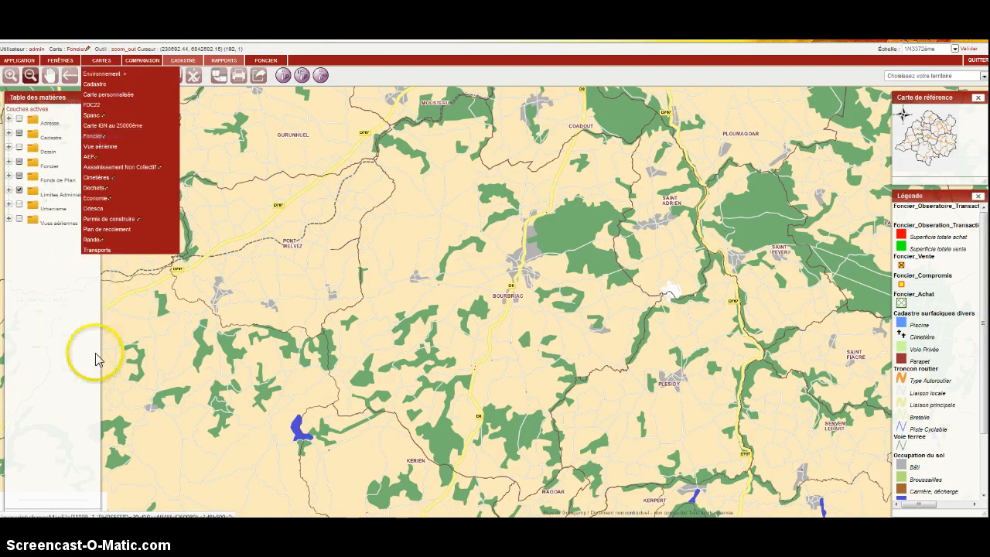
{"action": "left_click", "coordinate": [83, 370]}
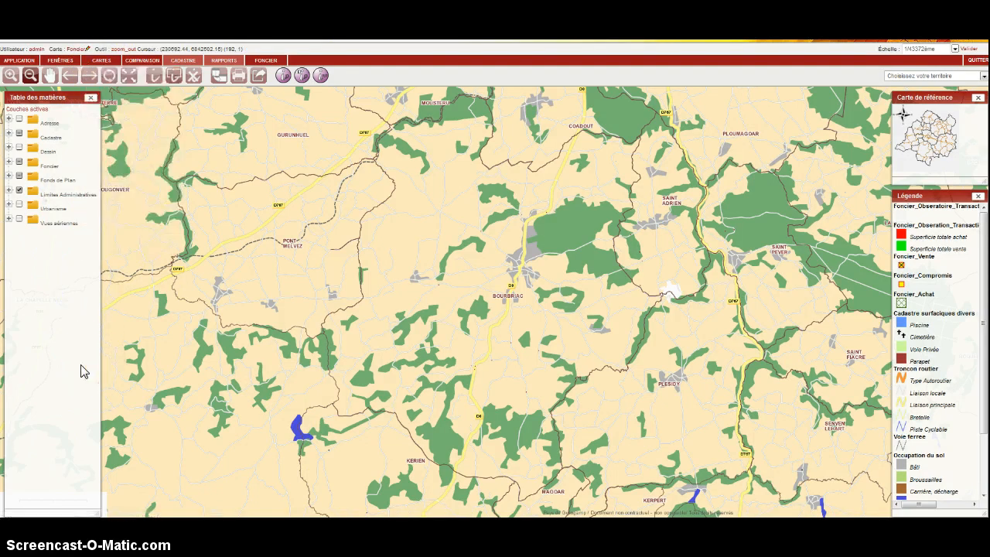
{"action": "left_click", "coordinate": [265, 60]}
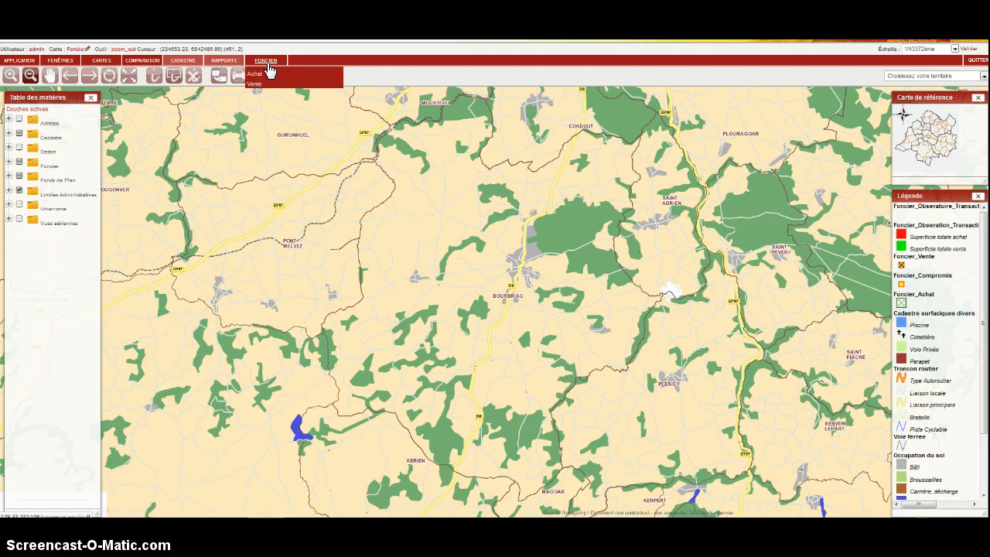
{"action": "left_click", "coordinate": [255, 77]}
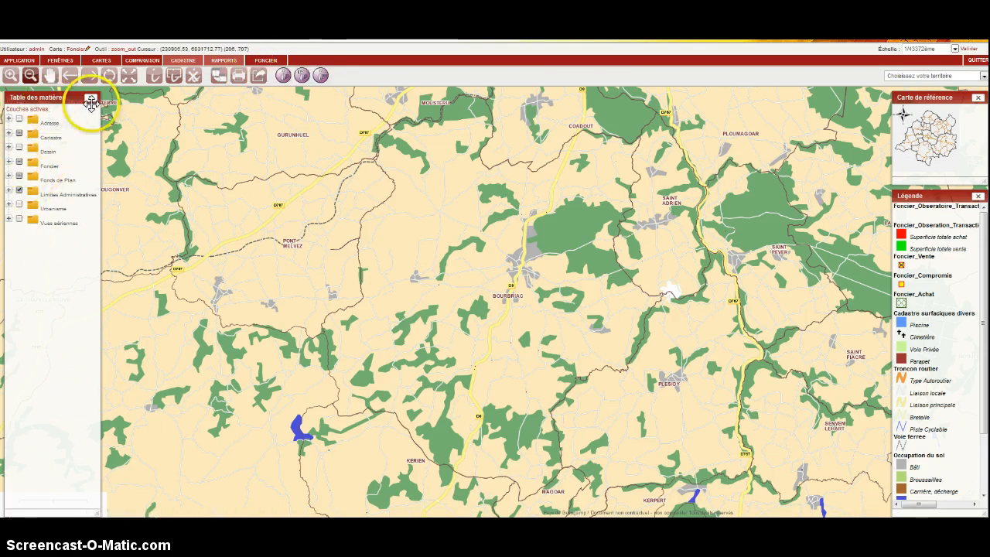
Expand the Foncier layer group and its Transactions subgroup to show the land transaction layers.
{"action": "left_click_drag", "start_coordinate": [79, 98], "coordinate": [89, 98]}
{"action": "left_click", "coordinate": [19, 160]}
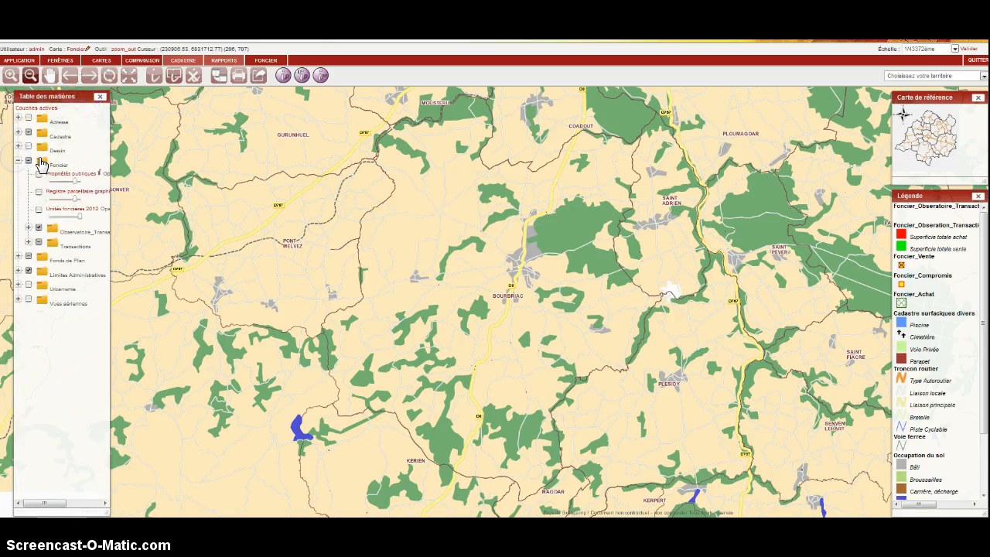
{"action": "left_click", "coordinate": [28, 241]}
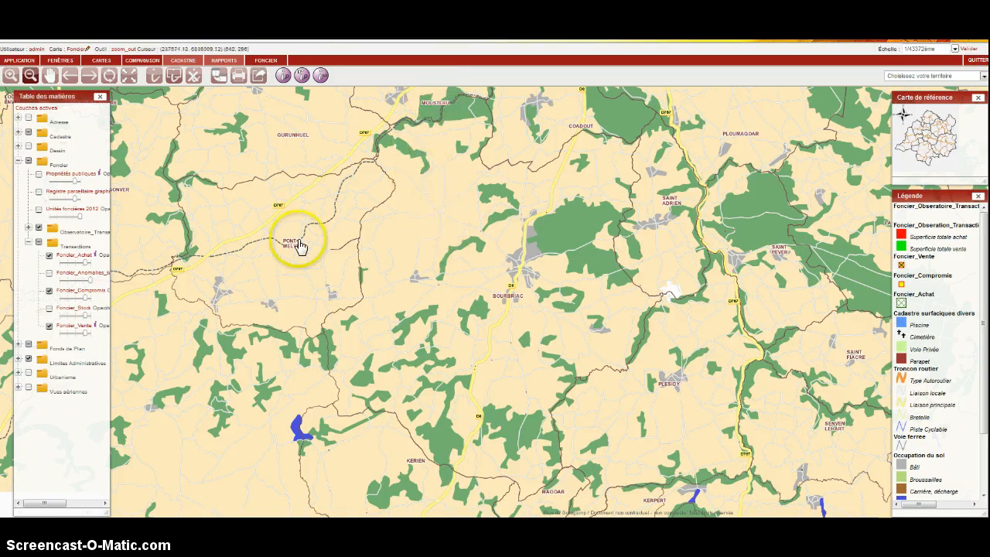
Start a cadastral parcel search by number and choose commune BOURBRIAC and section D.
{"action": "left_click", "coordinate": [232, 62]}
{"action": "left_click", "coordinate": [185, 65]}
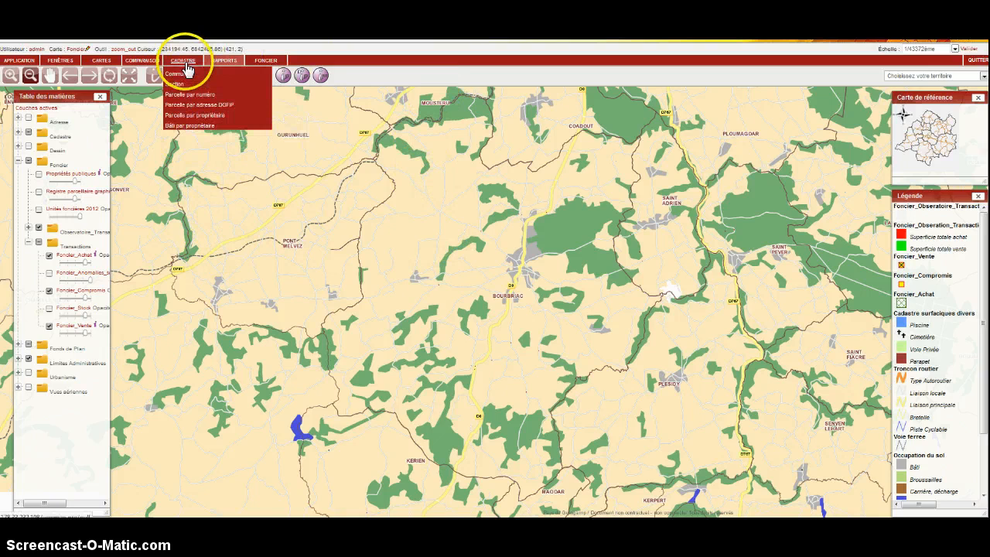
{"action": "left_click", "coordinate": [189, 94]}
{"action": "left_click_drag", "start_coordinate": [53, 94], "coordinate": [210, 114]}
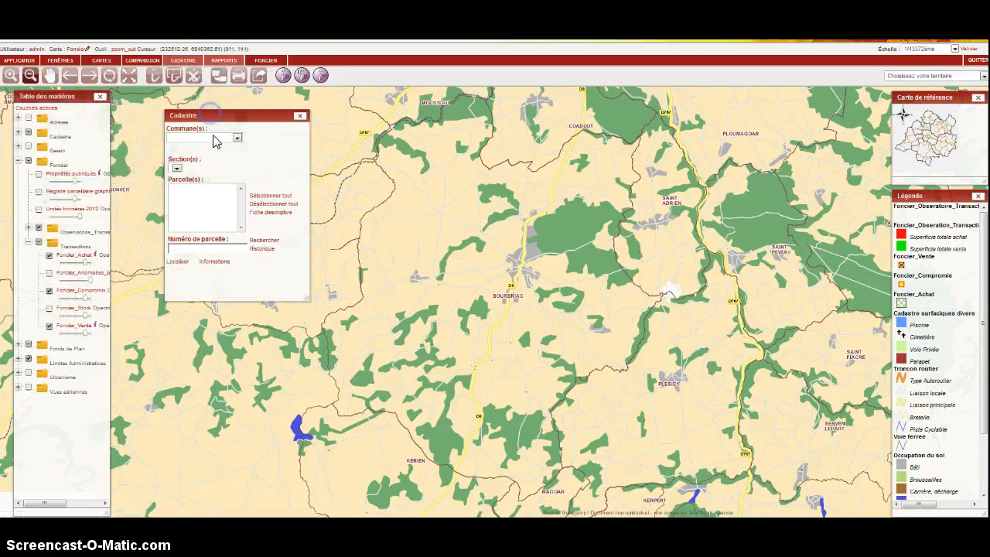
{"action": "left_click", "coordinate": [215, 140]}
{"action": "left_click", "coordinate": [216, 178]}
{"action": "left_click", "coordinate": [185, 169]}
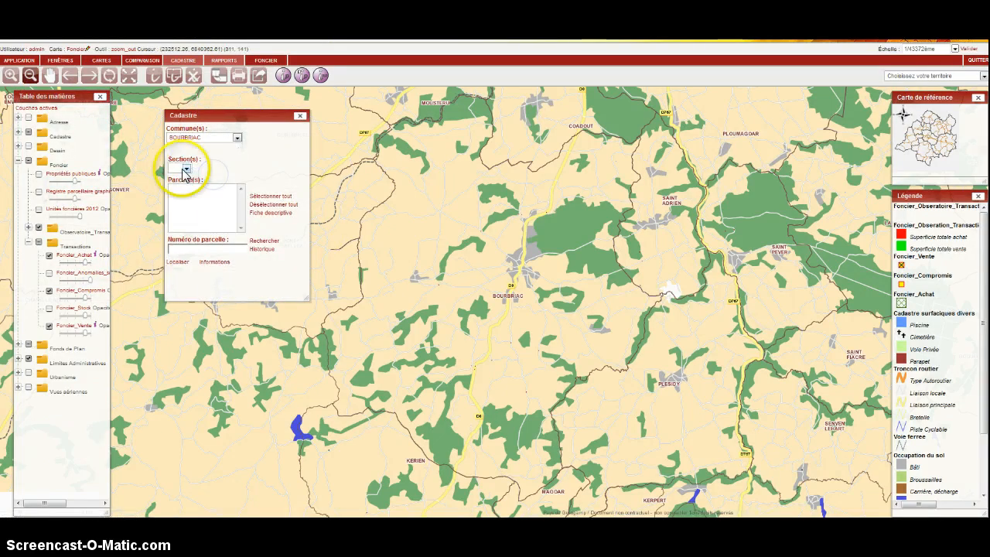
{"action": "left_click", "coordinate": [175, 212]}
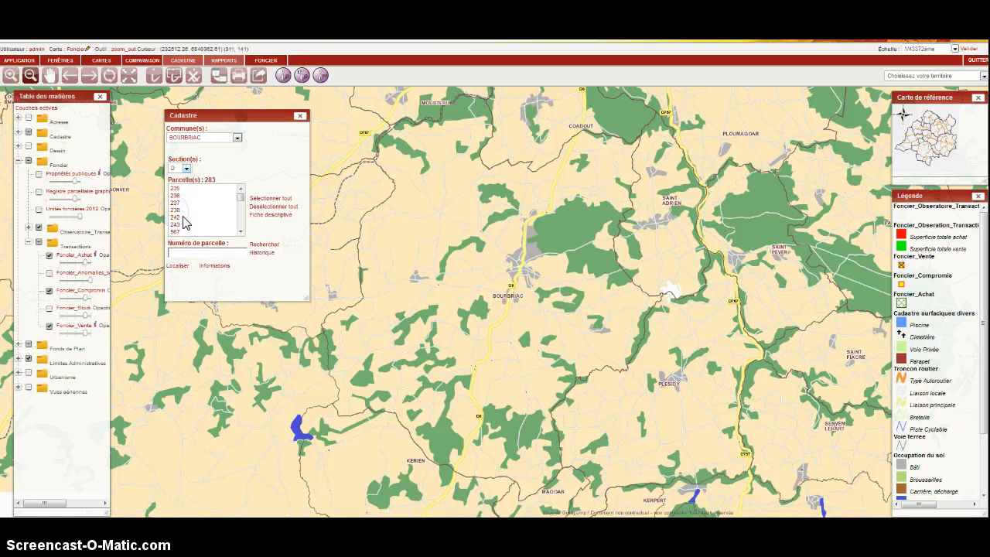
Select parcel 238, locate it on the map and close the cadastral search window.
{"action": "left_click", "coordinate": [176, 210]}
{"action": "left_click", "coordinate": [180, 265]}
{"action": "left_click", "coordinate": [333, 301]}
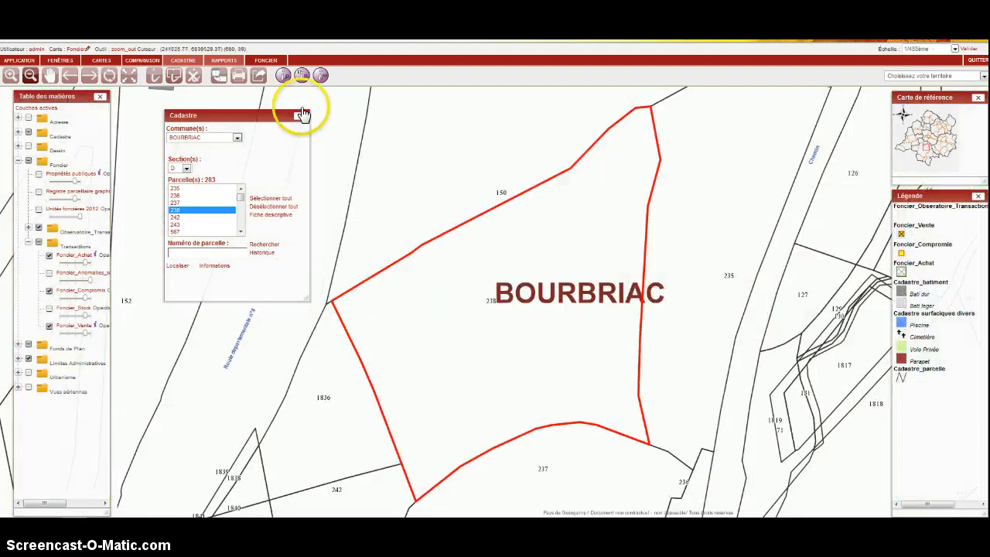
{"action": "left_click", "coordinate": [303, 114]}
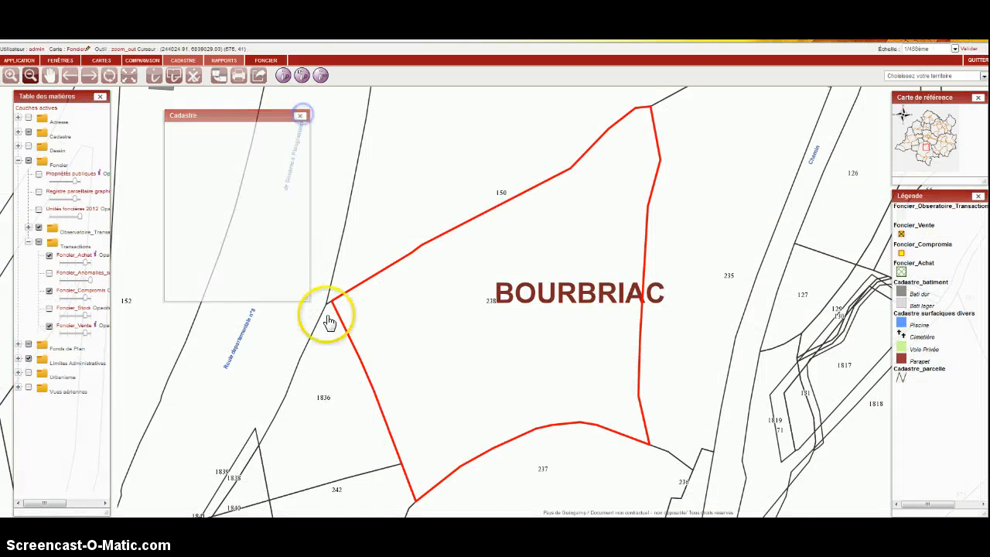
Open the list of land purchase operations (Achat), move it to the map's left edge and widen it to show more columns.
{"action": "left_click", "coordinate": [275, 64]}
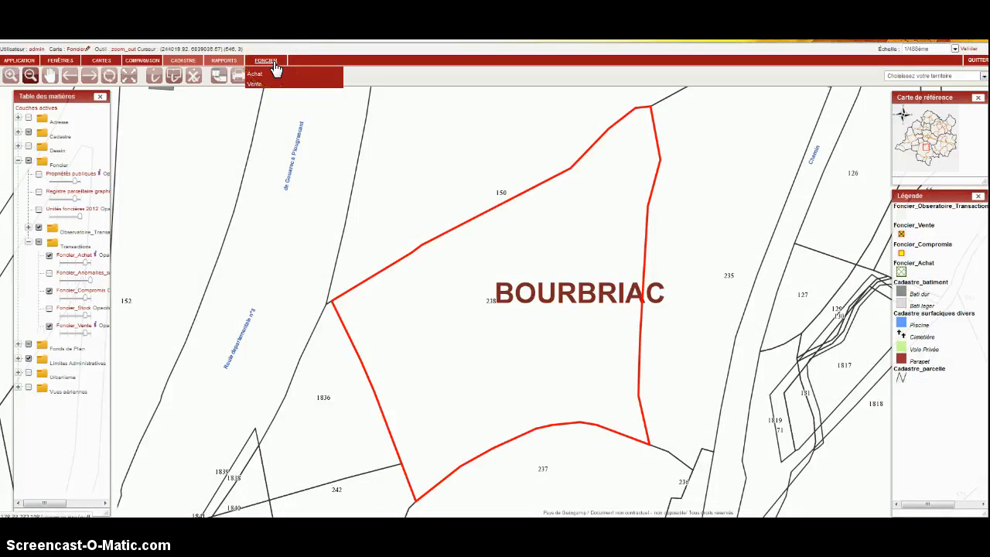
{"action": "left_click", "coordinate": [266, 74]}
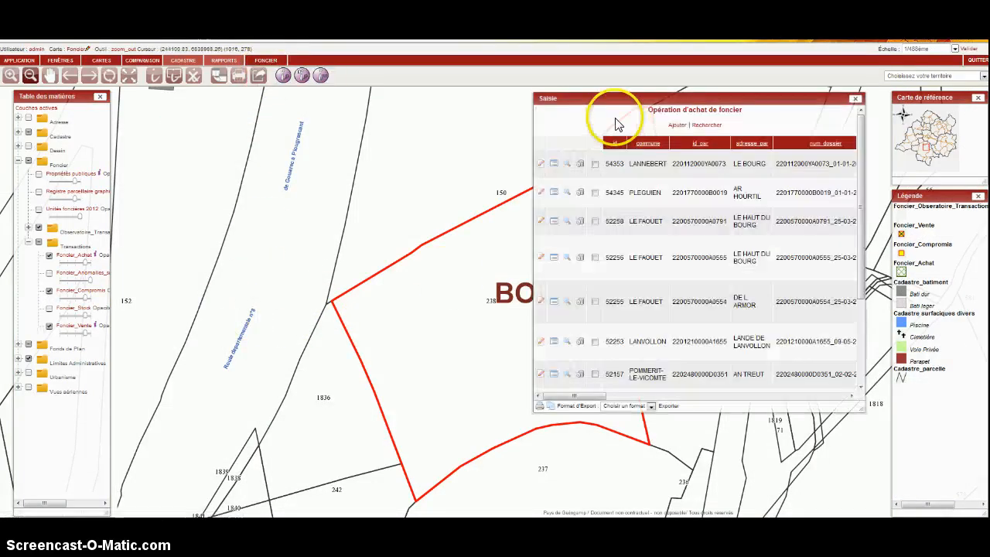
{"action": "left_click_drag", "start_coordinate": [613, 96], "coordinate": [94, 97]}
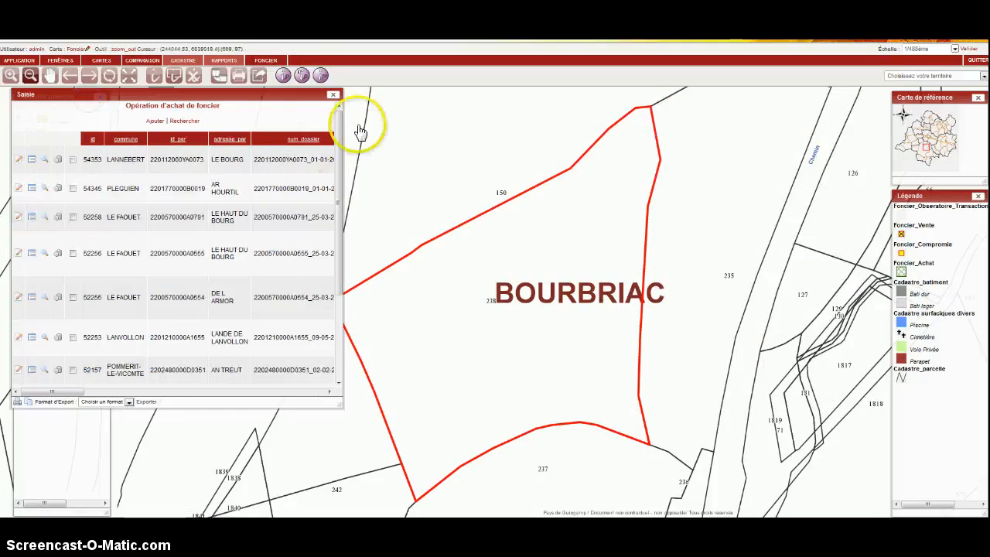
{"action": "mouse_move", "coordinate": [295, 94]}
{"action": "left_mouse_down"}
{"action": "mouse_move", "coordinate": [303, 104]}
{"action": "mouse_move", "coordinate": [287, 96]}
{"action": "left_mouse_up"}
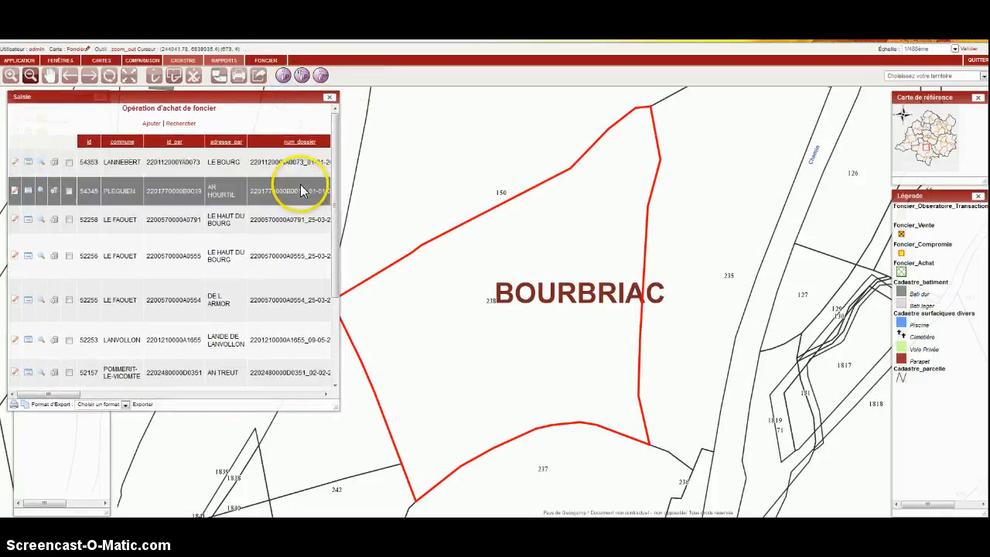
{"action": "left_click_drag", "start_coordinate": [335, 408], "coordinate": [503, 423]}
{"action": "mouse_move", "coordinate": [75, 408]}
{"action": "left_mouse_down"}
{"action": "mouse_move", "coordinate": [374, 416]}
{"action": "mouse_move", "coordinate": [74, 409]}
{"action": "left_mouse_up"}
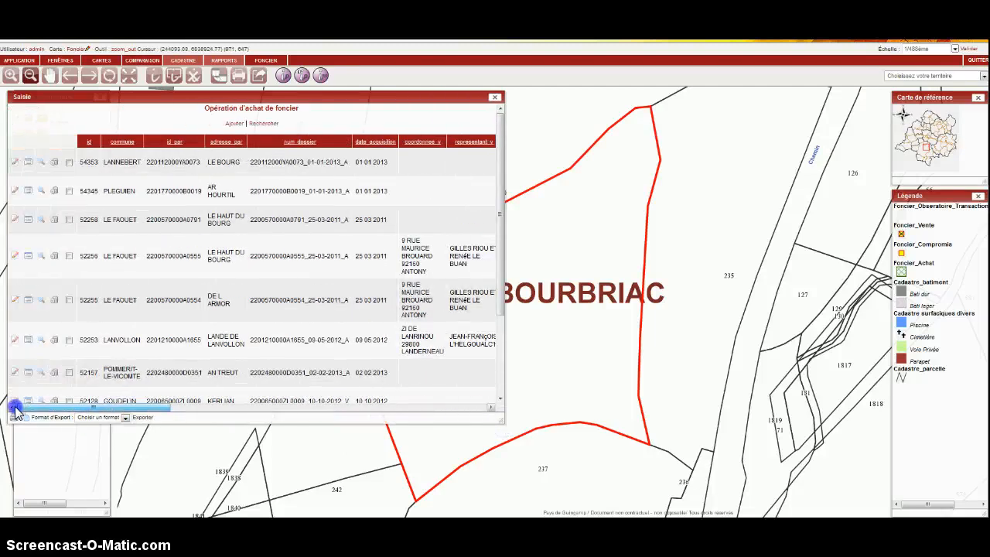
Export the land purchase list in Excel format and open the resulting file with Microsoft Excel.
{"action": "left_click", "coordinate": [114, 418]}
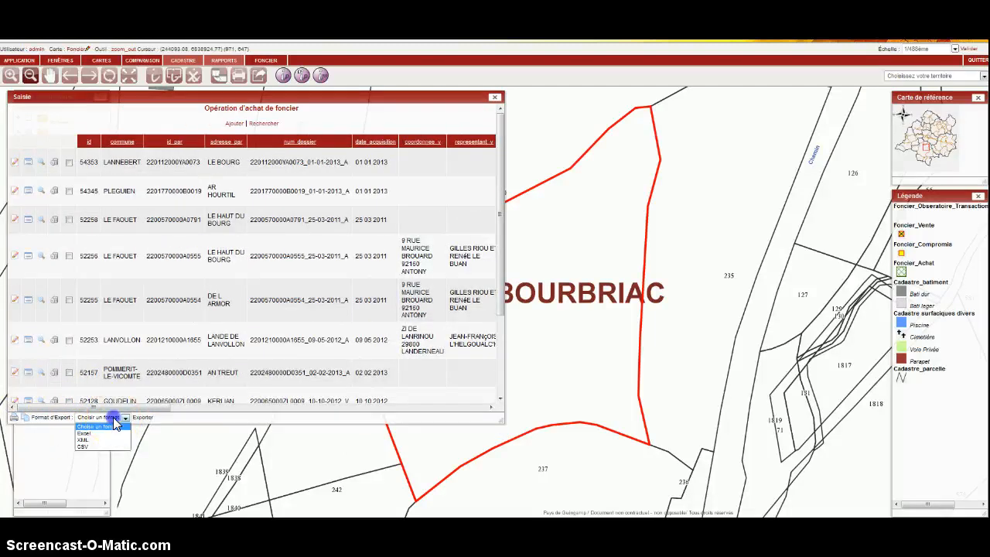
{"action": "left_click", "coordinate": [142, 419]}
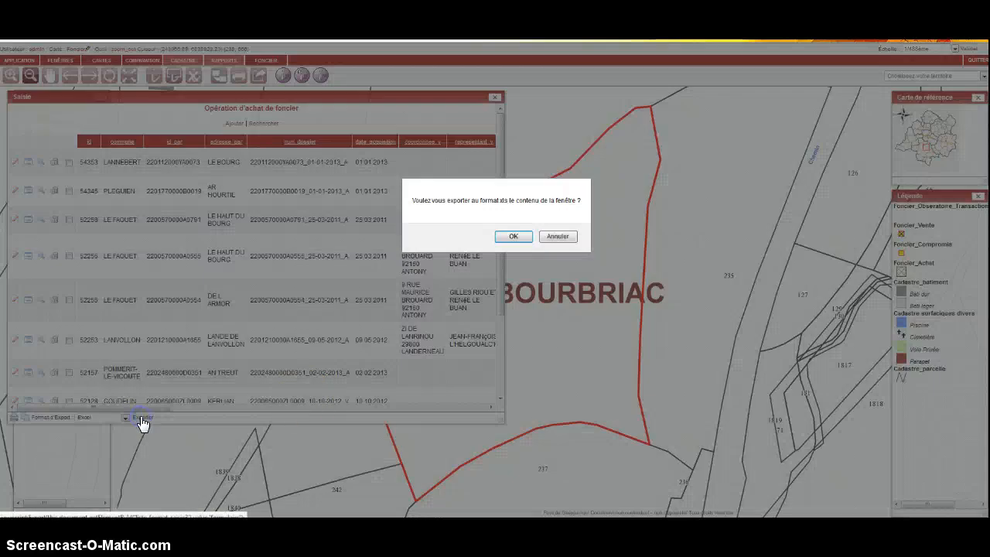
{"action": "left_click", "coordinate": [509, 237]}
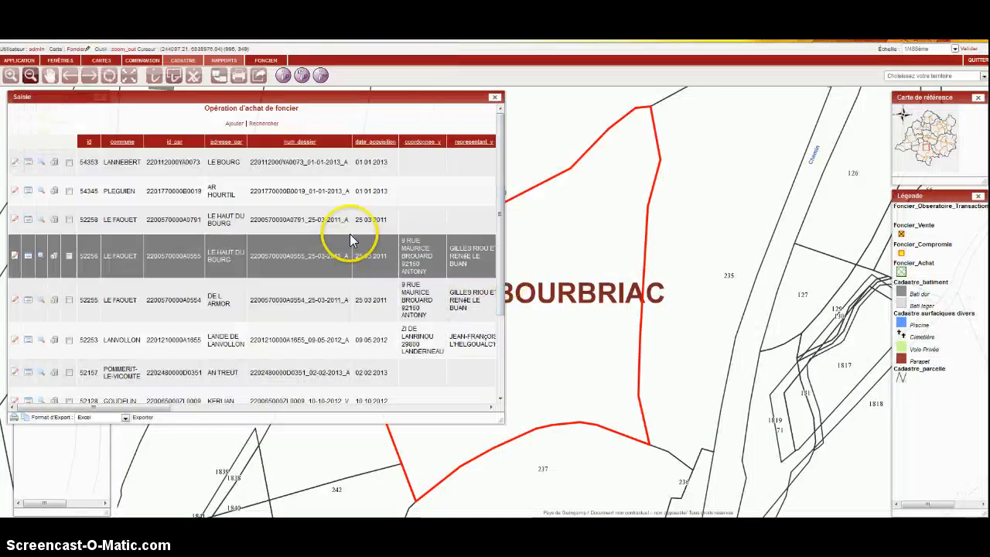
{"action": "left_click", "coordinate": [438, 294]}
{"action": "left_click", "coordinate": [532, 359]}
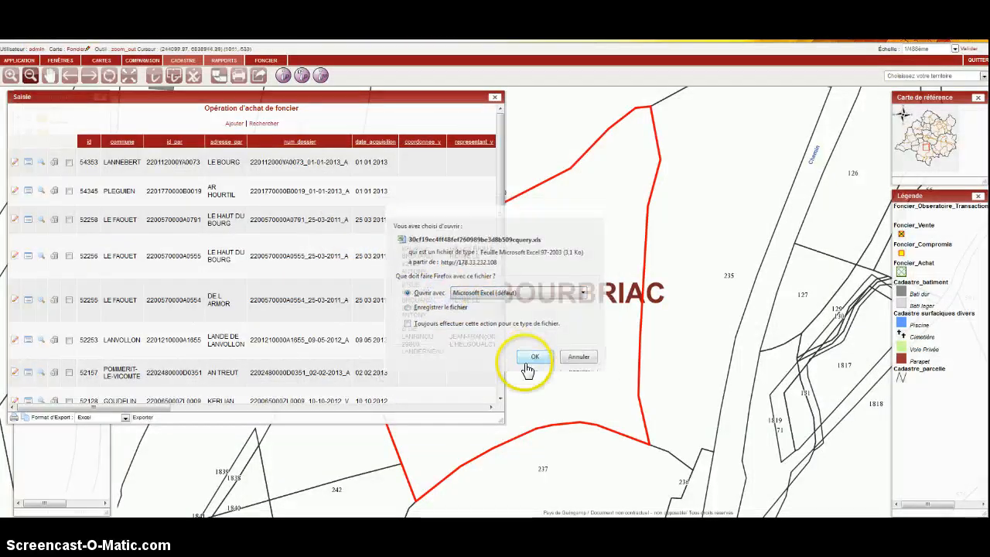
Review the exported Foncier_Achat table in Excel and close the workbook.
{"action": "left_click", "coordinate": [460, 285]}
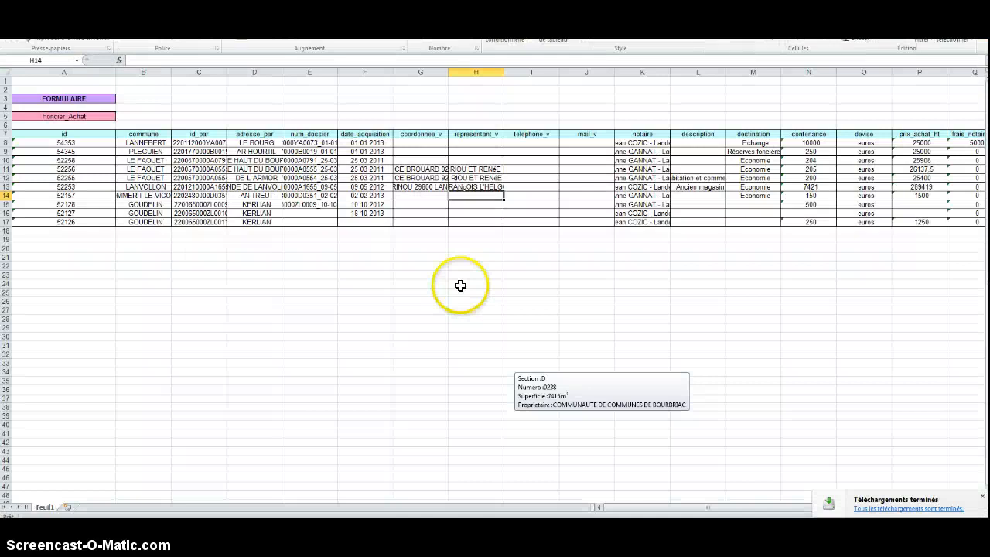
{"action": "key", "text": "super+Down"}
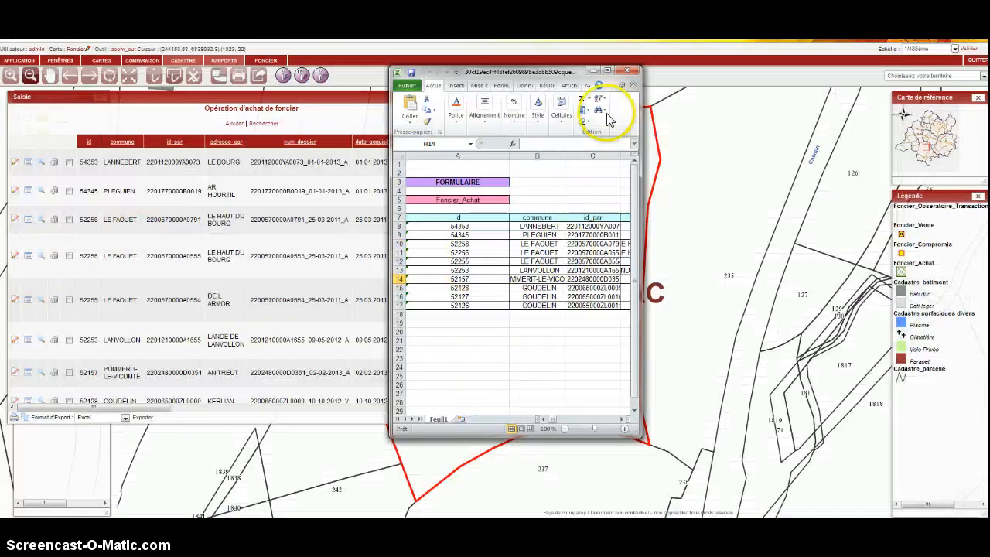
{"action": "left_click", "coordinate": [634, 72]}
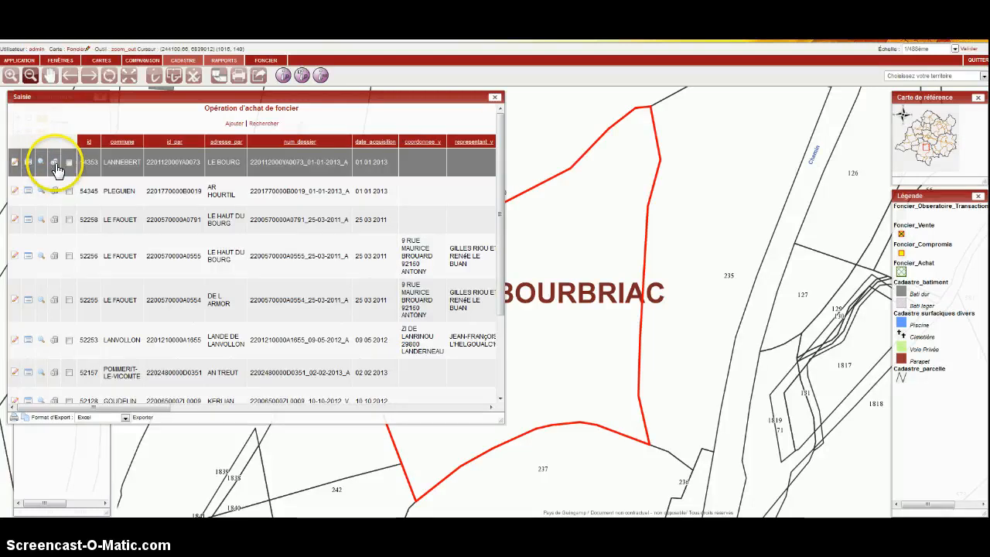
Add a new land purchase record, narrow its form, and set the commune to BOURBRIAC and the parcel identifier to D0238.
{"action": "left_click", "coordinate": [235, 125]}
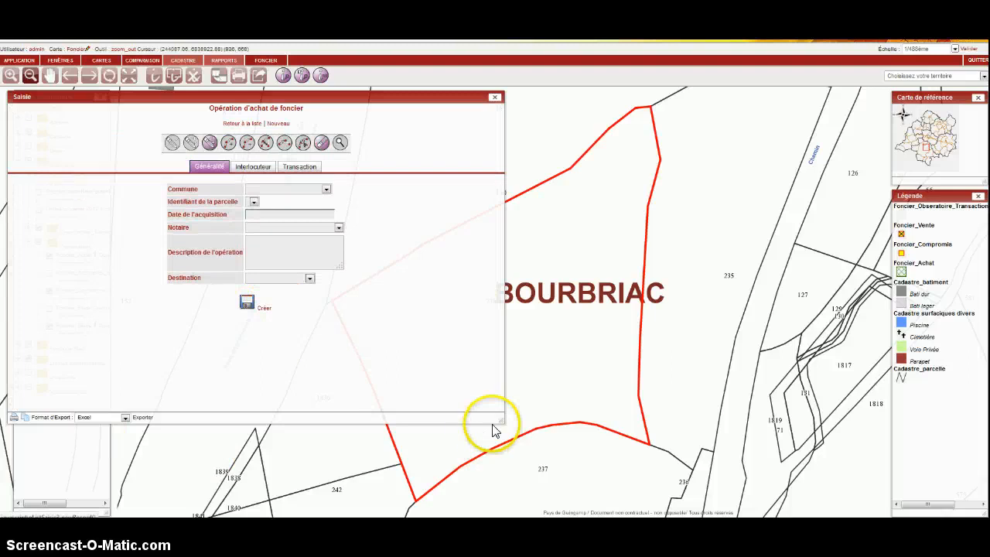
{"action": "left_click_drag", "start_coordinate": [503, 420], "coordinate": [253, 433]}
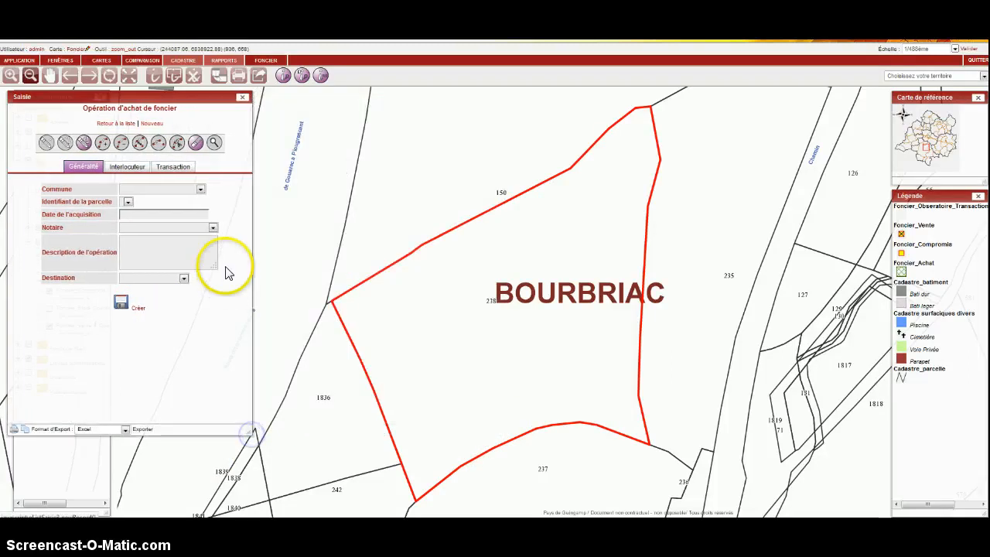
{"action": "left_click", "coordinate": [149, 192]}
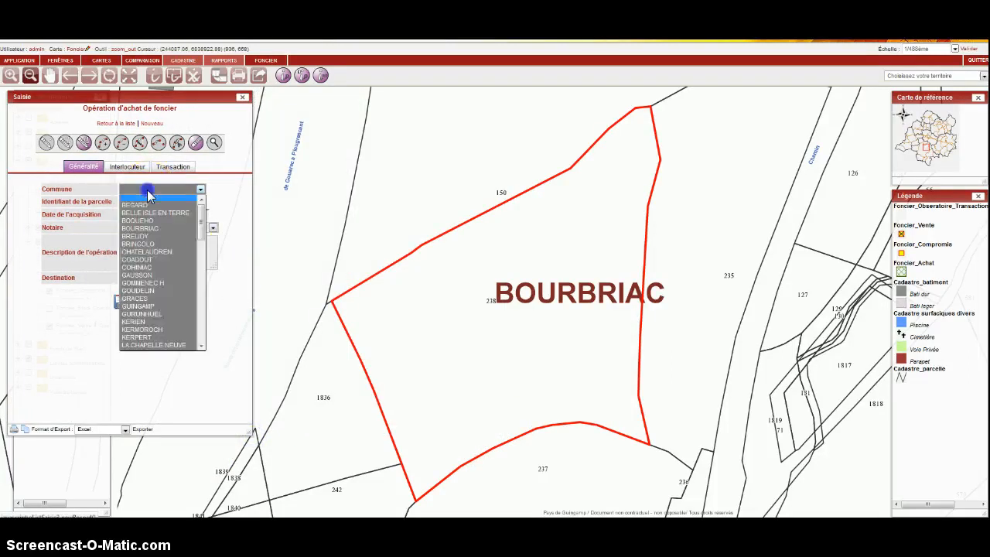
{"action": "left_click", "coordinate": [159, 233]}
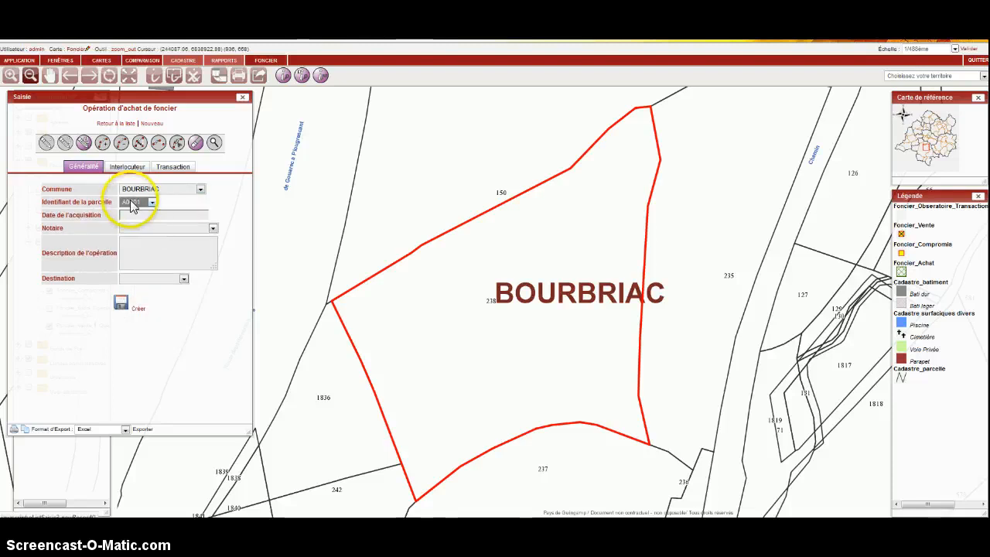
{"action": "left_click", "coordinate": [135, 202]}
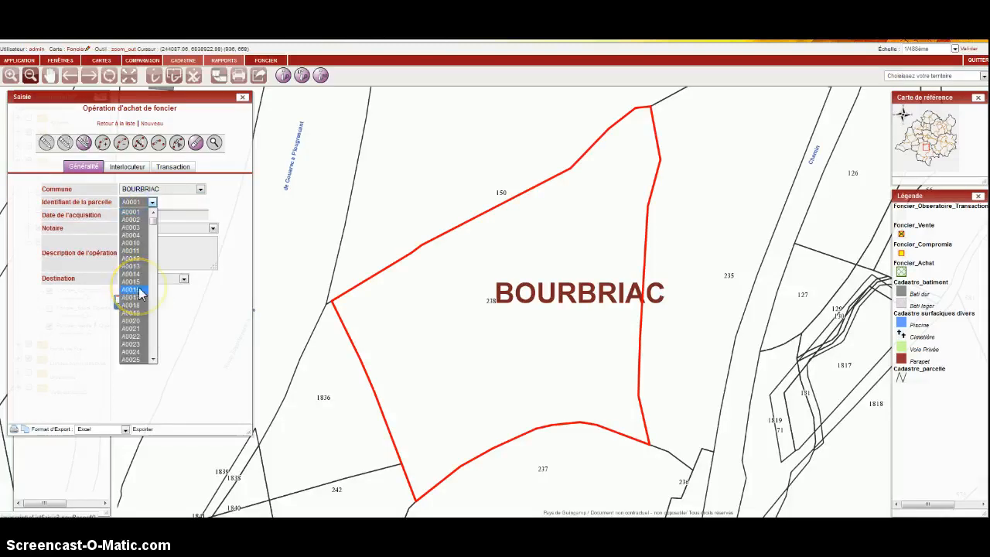
{"action": "key", "text": "d"}
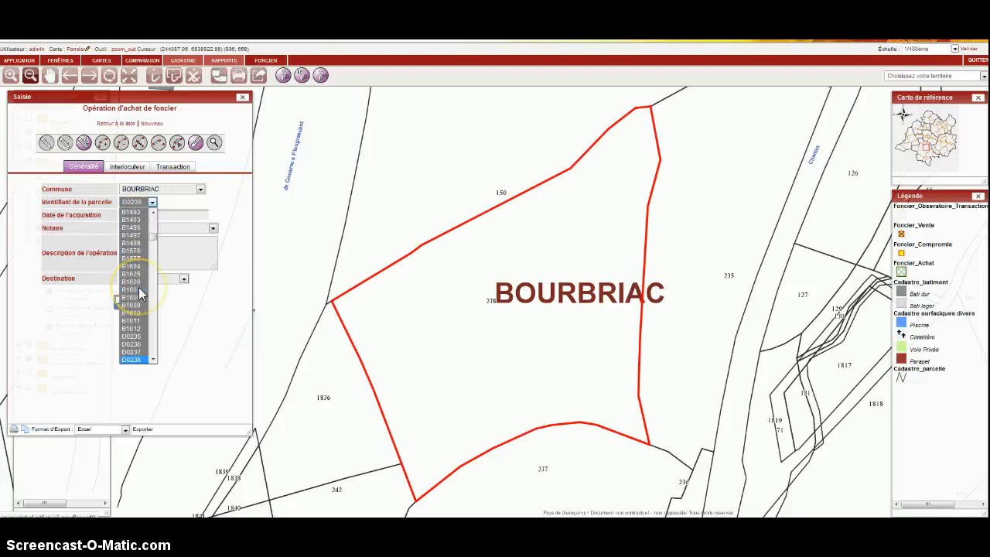
{"action": "key", "text": "Return"}
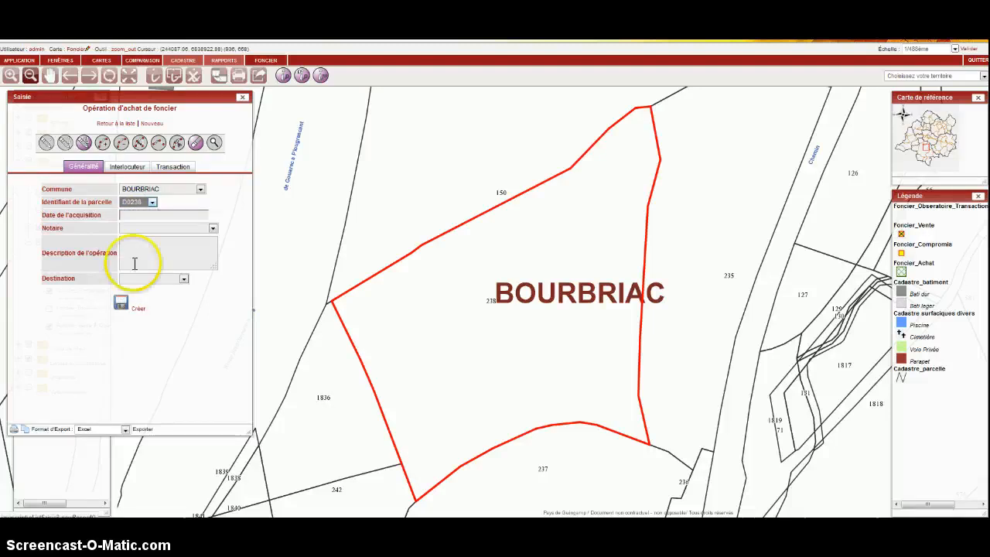
Set the acquisition date to 01-01-2013, choose the Landerneau notary and set the destination to Economie.
{"action": "left_click", "coordinate": [144, 215]}
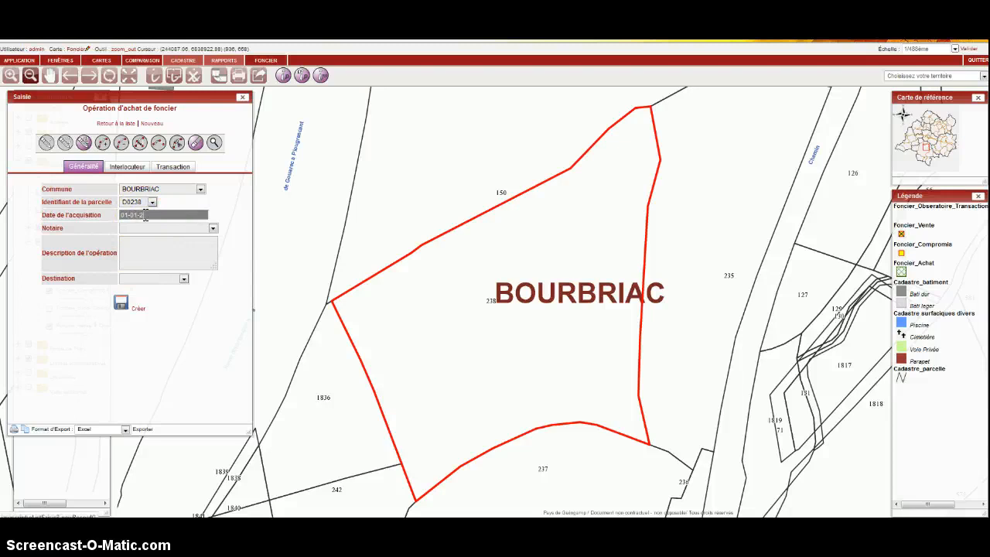
{"action": "left_click", "coordinate": [139, 228]}
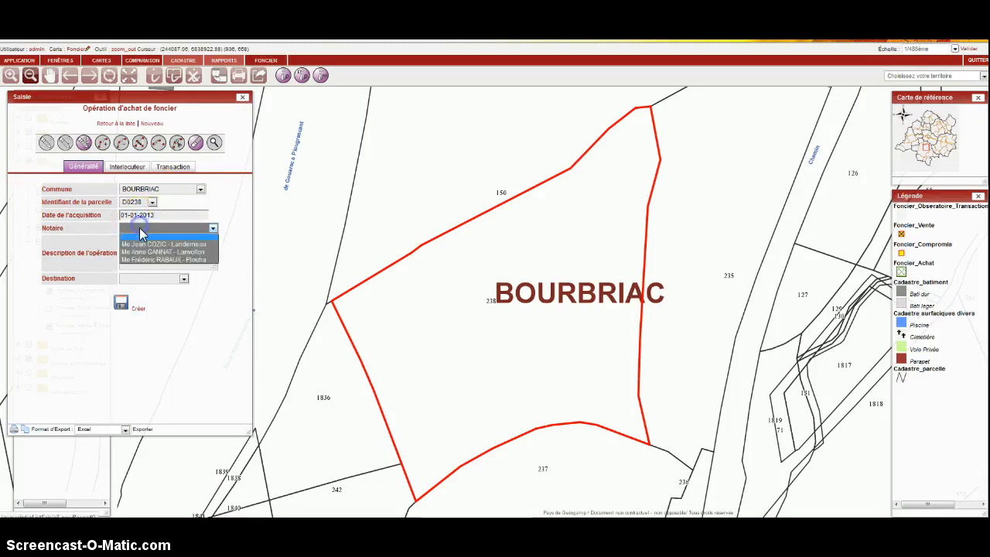
{"action": "left_click", "coordinate": [139, 244]}
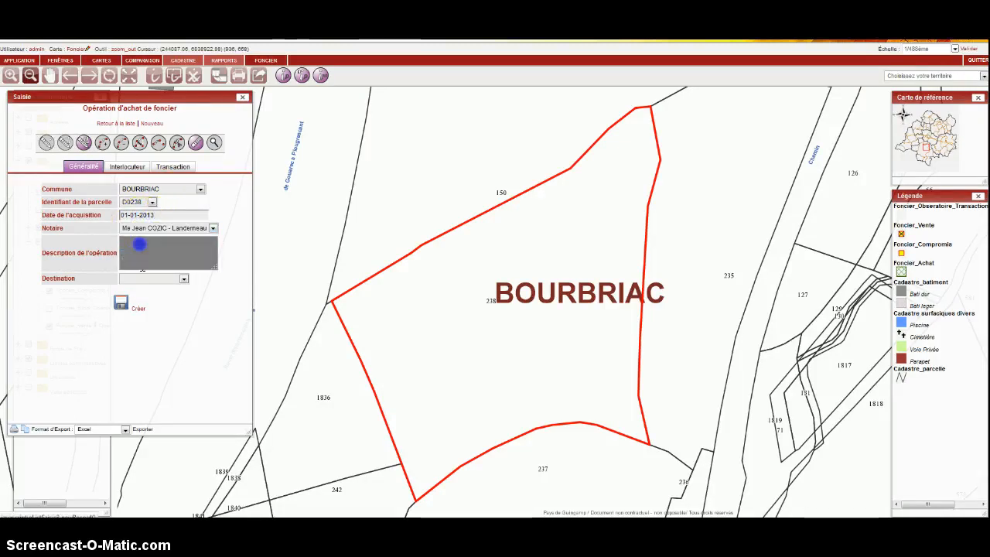
{"action": "left_click", "coordinate": [161, 278]}
{"action": "left_click", "coordinate": [167, 317]}
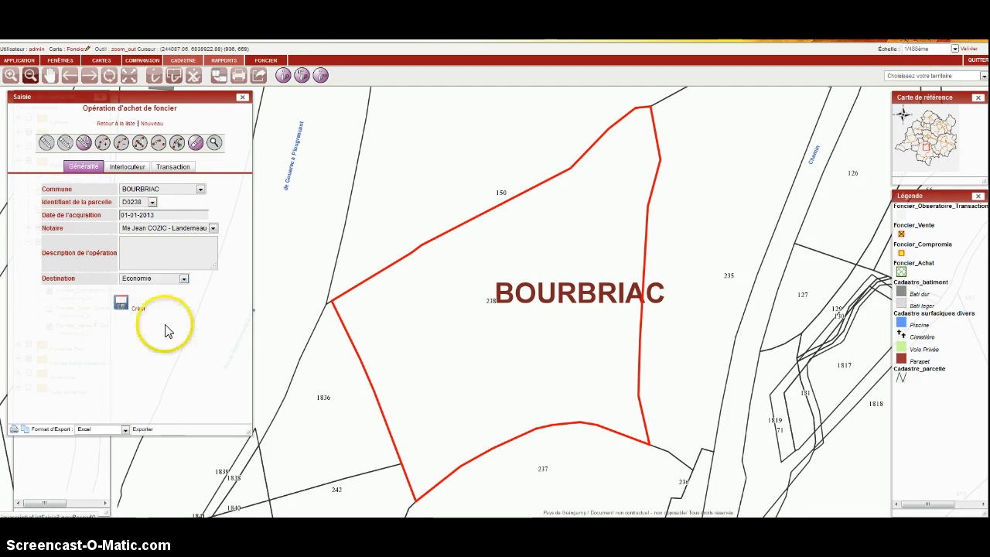
Look up parcel D238's cadastral area on its description sheet, set the purchase's Contenance to 7415 m² and create the record.
{"action": "left_click", "coordinate": [128, 167]}
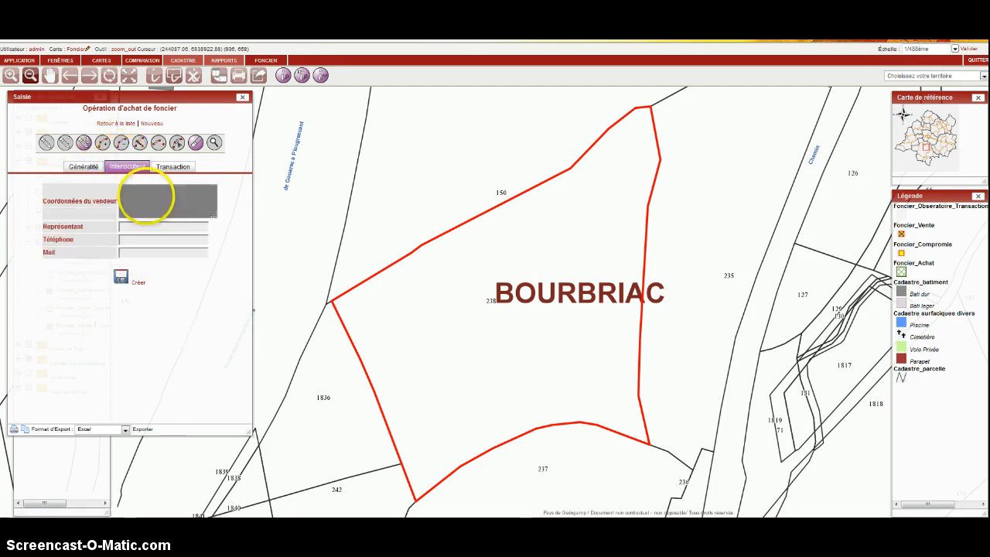
{"action": "left_click", "coordinate": [171, 167]}
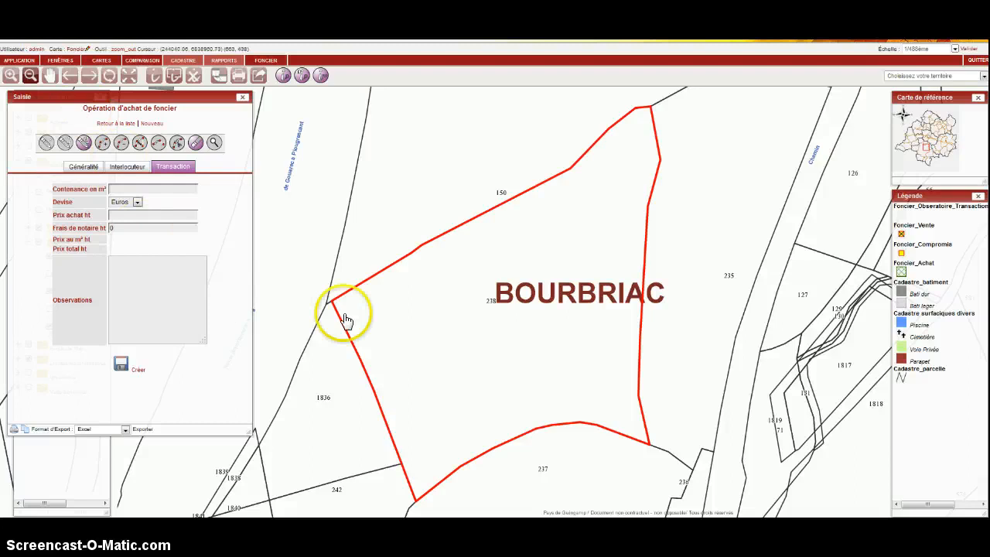
{"action": "left_click", "coordinate": [284, 84]}
{"action": "left_click", "coordinate": [473, 253]}
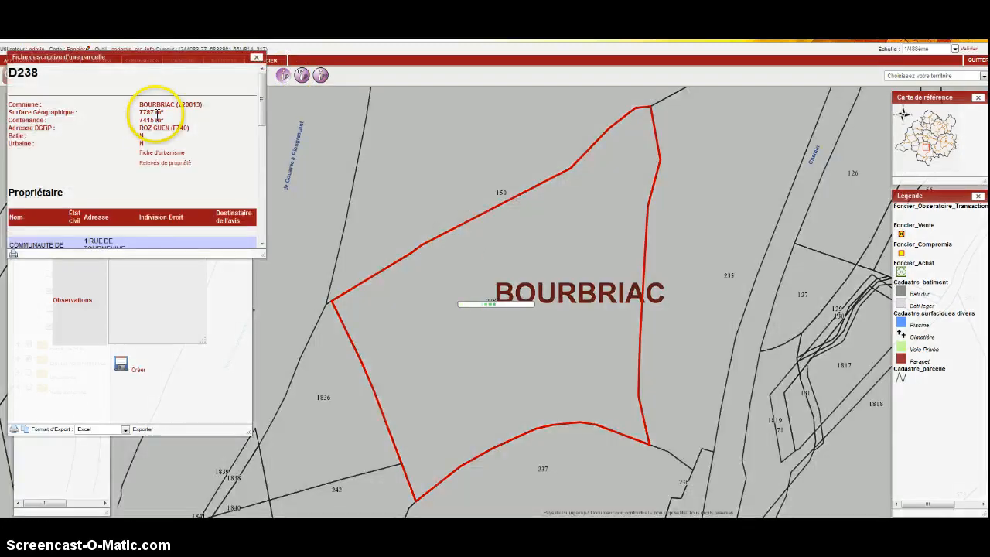
{"action": "double_click", "coordinate": [143, 119]}
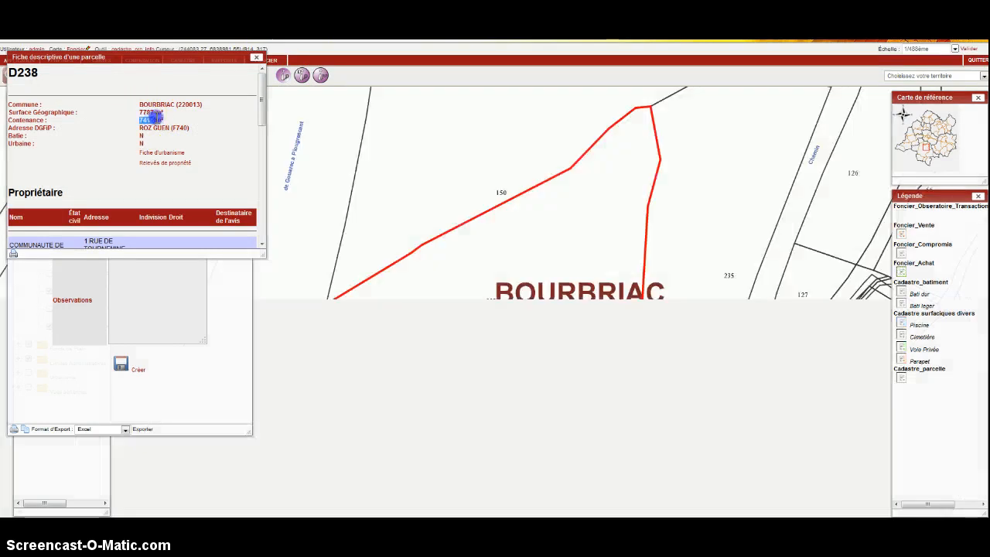
{"action": "left_click", "coordinate": [256, 58]}
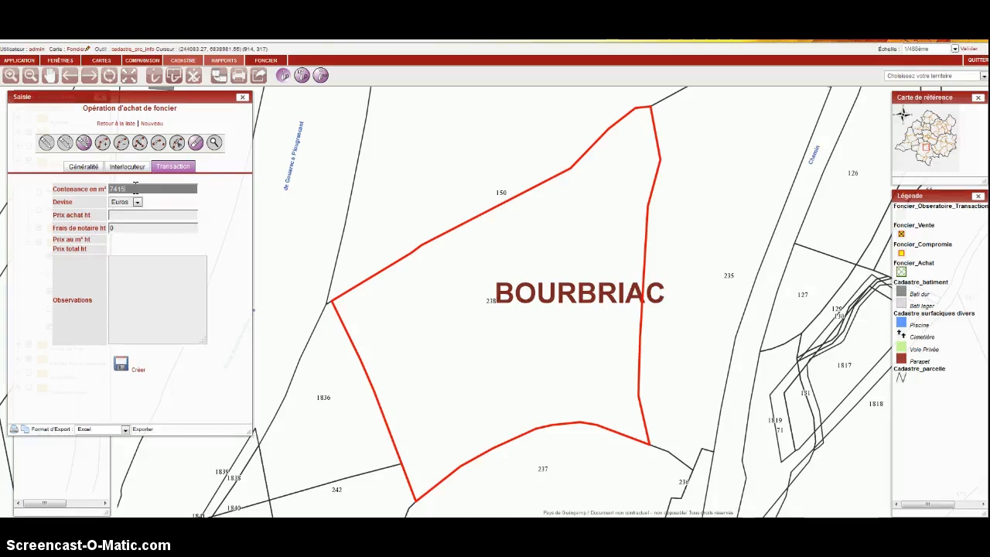
{"action": "left_click", "coordinate": [138, 370]}
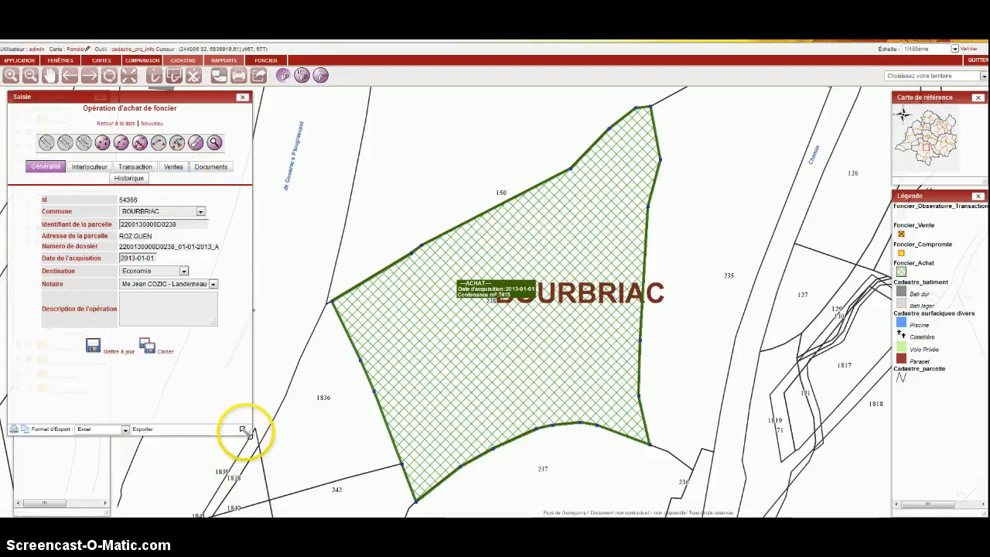
Widen the purchase form, check its sales tracking and attach test_penthao.pdf as the Deliberation document.
{"action": "left_click_drag", "start_coordinate": [243, 431], "coordinate": [312, 374]}
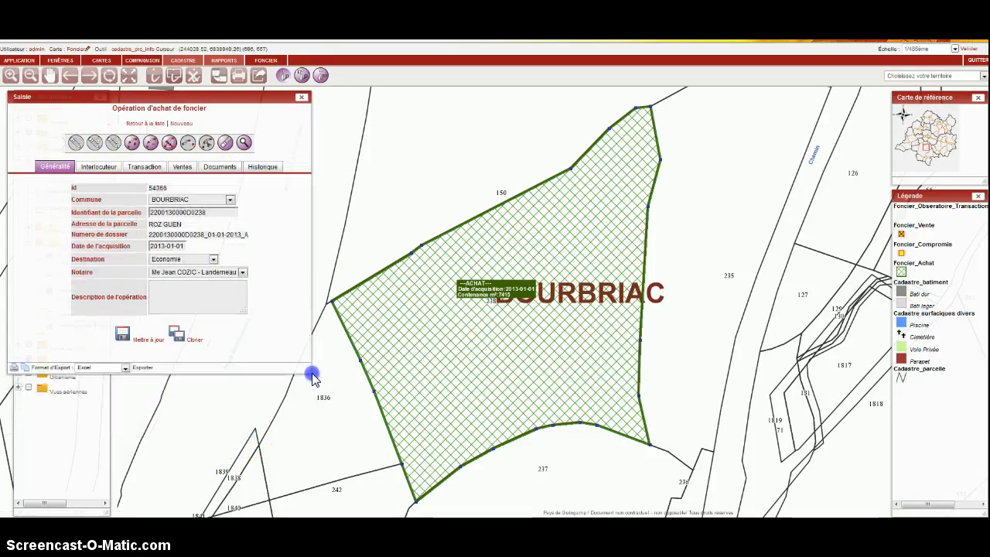
{"action": "left_click", "coordinate": [186, 168]}
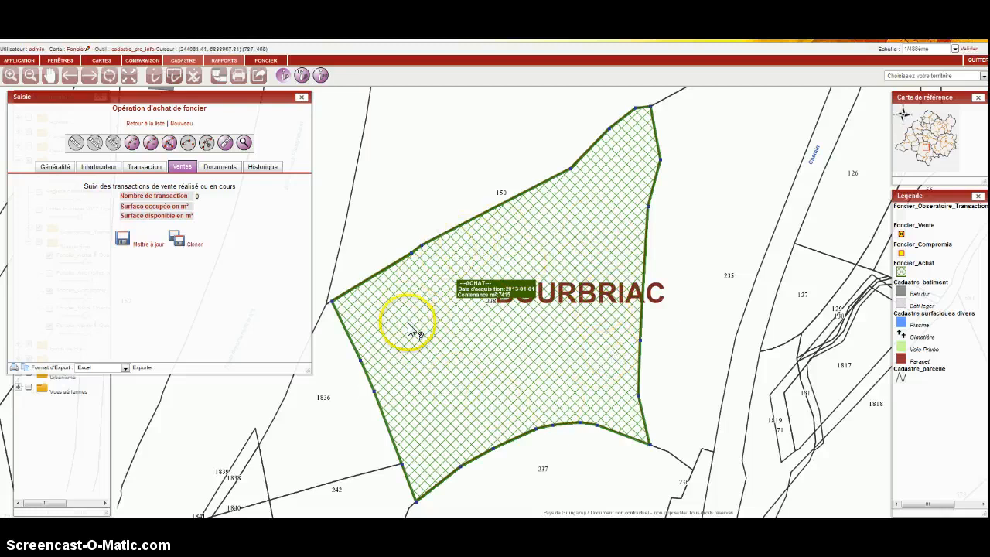
{"action": "left_click", "coordinate": [220, 167]}
{"action": "left_click", "coordinate": [141, 190]}
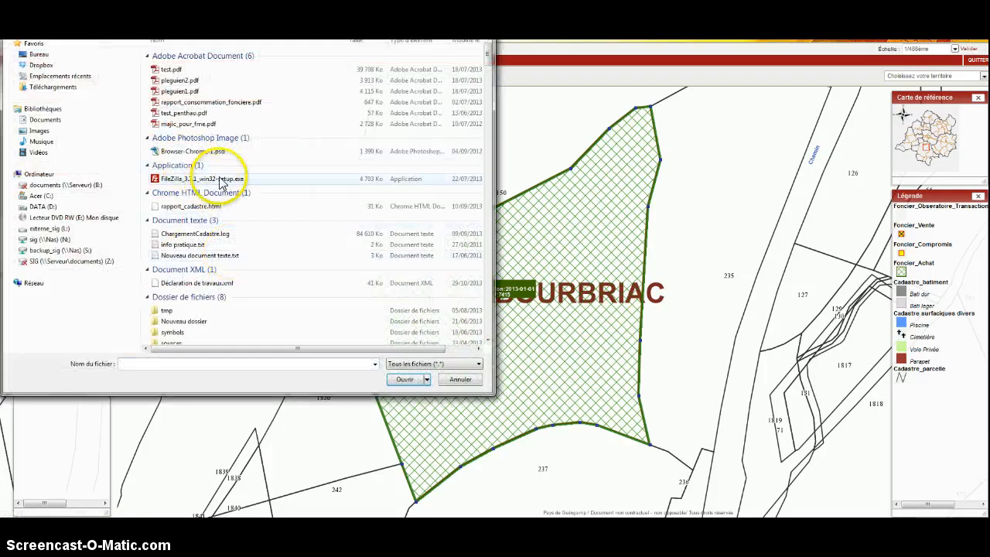
{"action": "left_click", "coordinate": [184, 113]}
{"action": "left_click", "coordinate": [405, 379]}
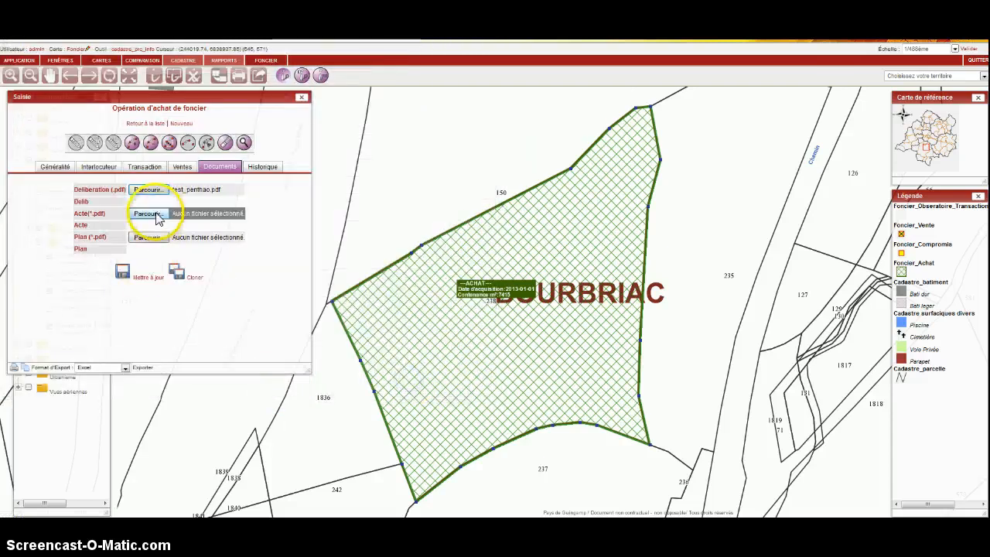
Examine the purchase record's history, including its creator, creation date and update date.
{"action": "left_click", "coordinate": [264, 170]}
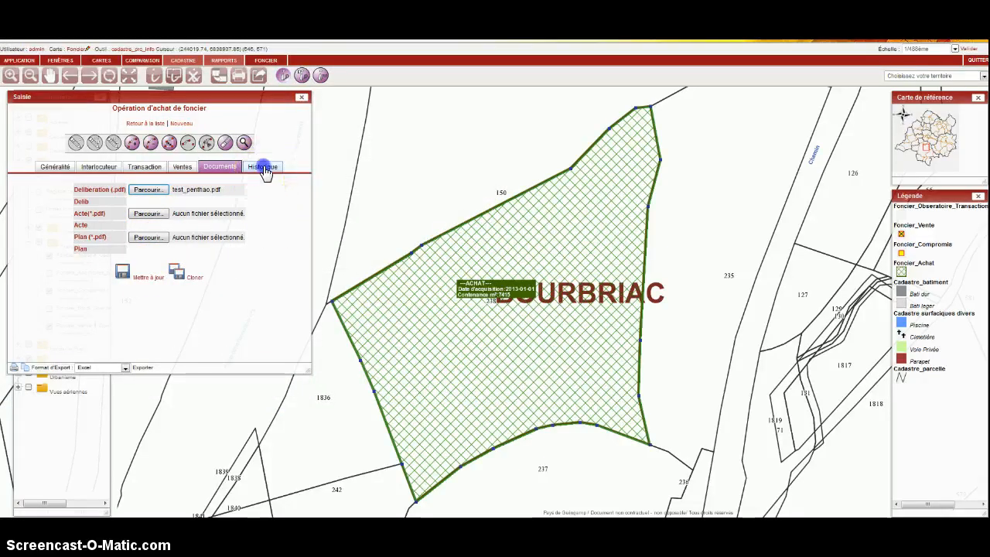
{"action": "double_click", "coordinate": [183, 198]}
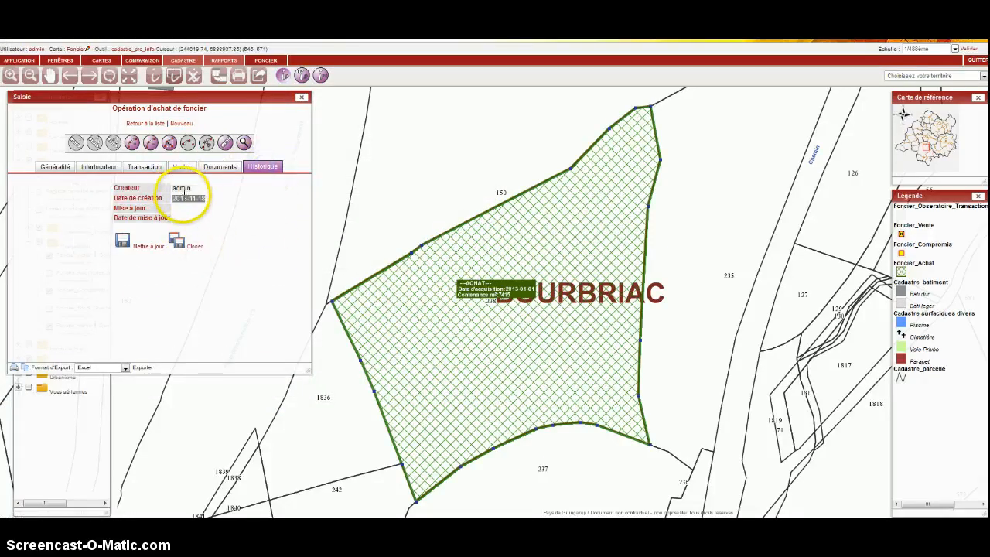
{"action": "double_click", "coordinate": [186, 187]}
{"action": "left_click", "coordinate": [188, 217]}
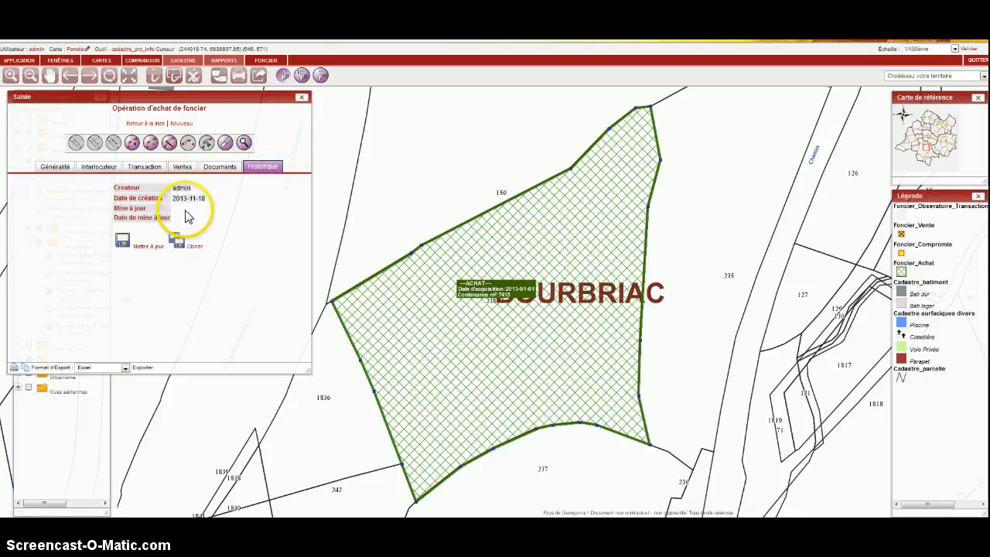
Set the purchase price excluding tax to 25000 and the notary fees to 2500, and update the purchase record.
{"action": "left_click", "coordinate": [145, 167]}
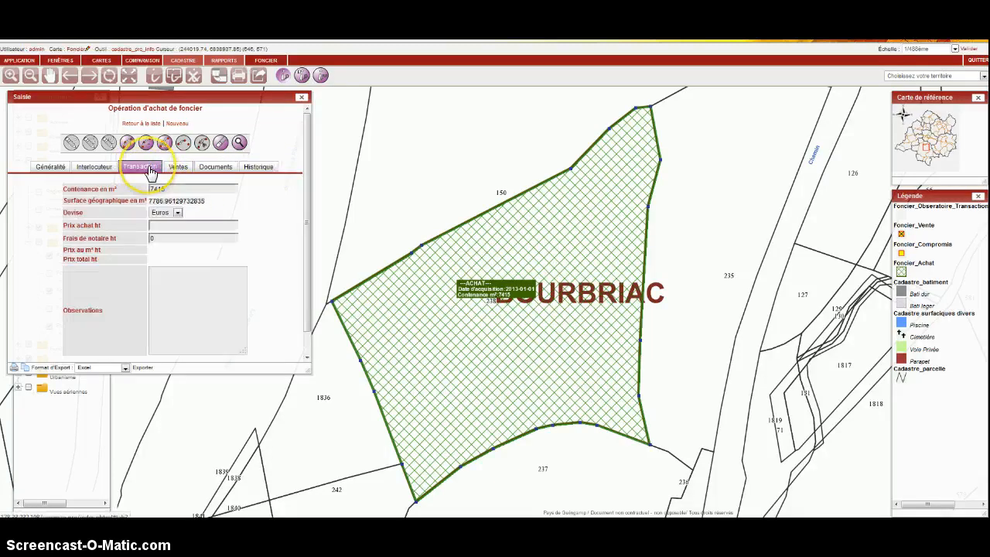
{"action": "left_click", "coordinate": [170, 225]}
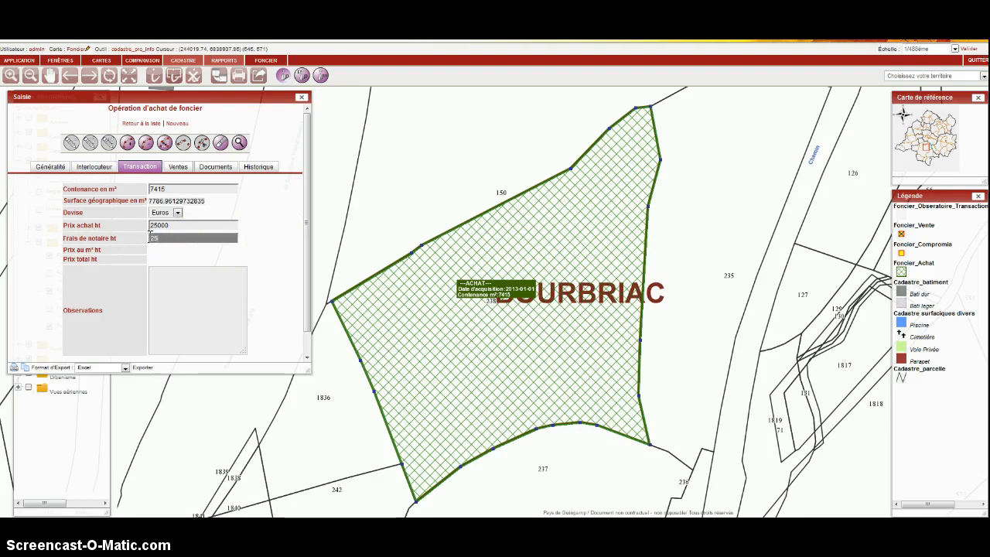
{"action": "left_click", "coordinate": [157, 260]}
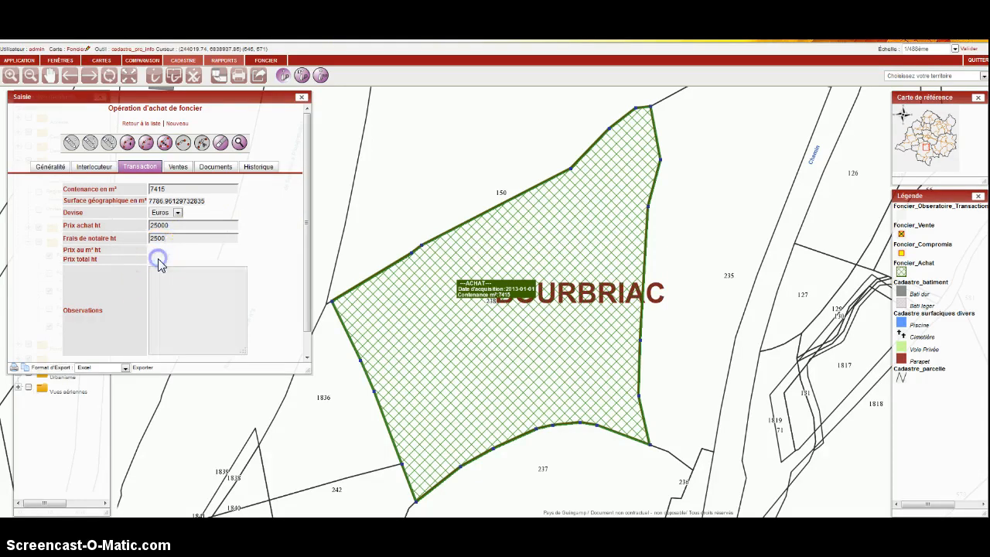
{"action": "scroll", "coordinate": [158, 263], "scroll_direction": "down", "scroll_amount": 1}
{"action": "left_click", "coordinate": [144, 358]}
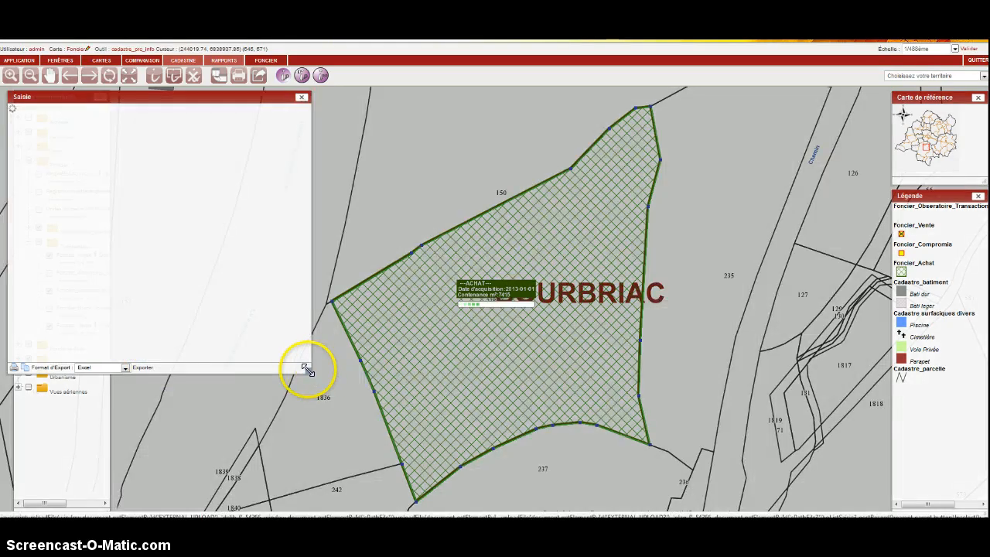
Make the purchase form taller and review the transaction's price per m² and total price.
{"action": "left_click_drag", "start_coordinate": [306, 370], "coordinate": [306, 401]}
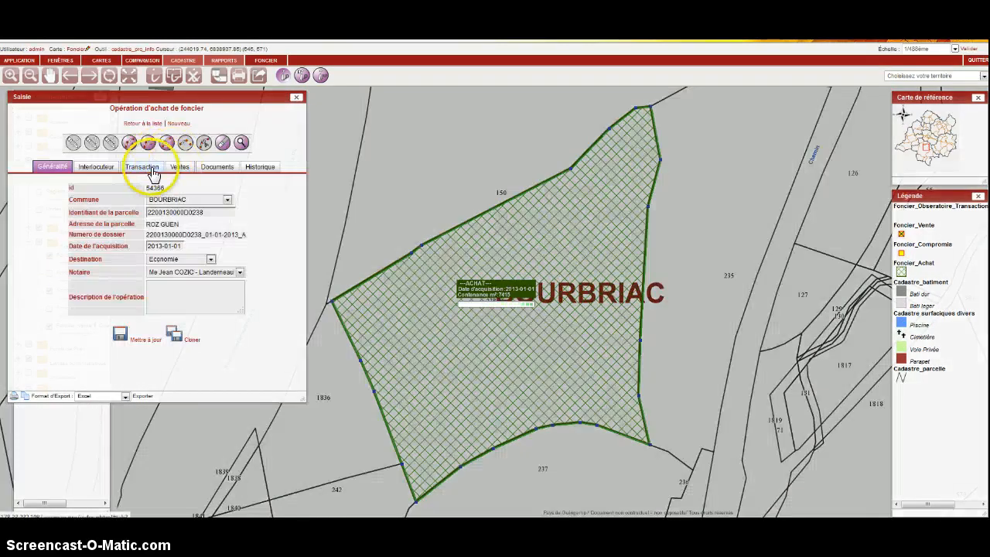
{"action": "left_click", "coordinate": [154, 172]}
{"action": "left_click", "coordinate": [160, 249]}
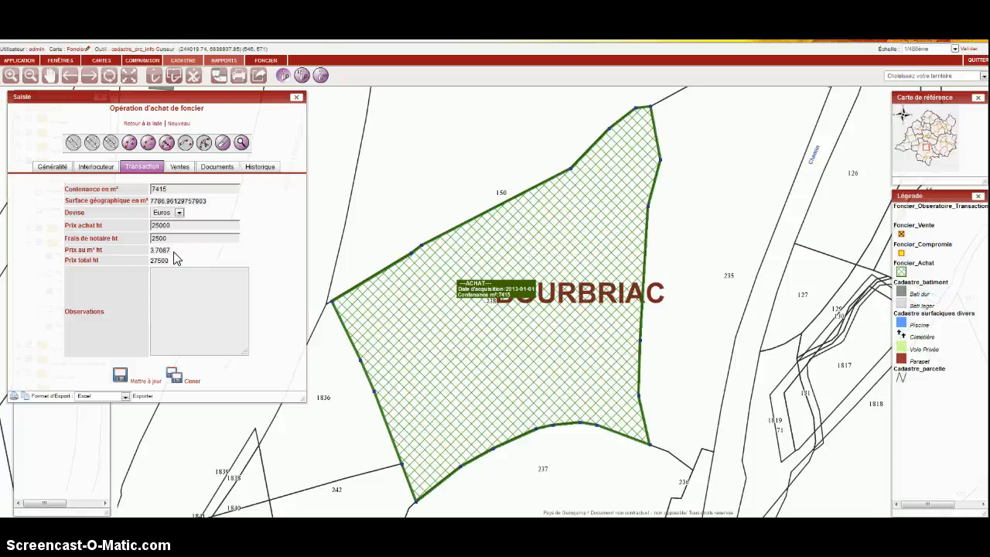
Go back to the purchase list, switch to the land sale operations and add a new sale record.
{"action": "left_click", "coordinate": [143, 123]}
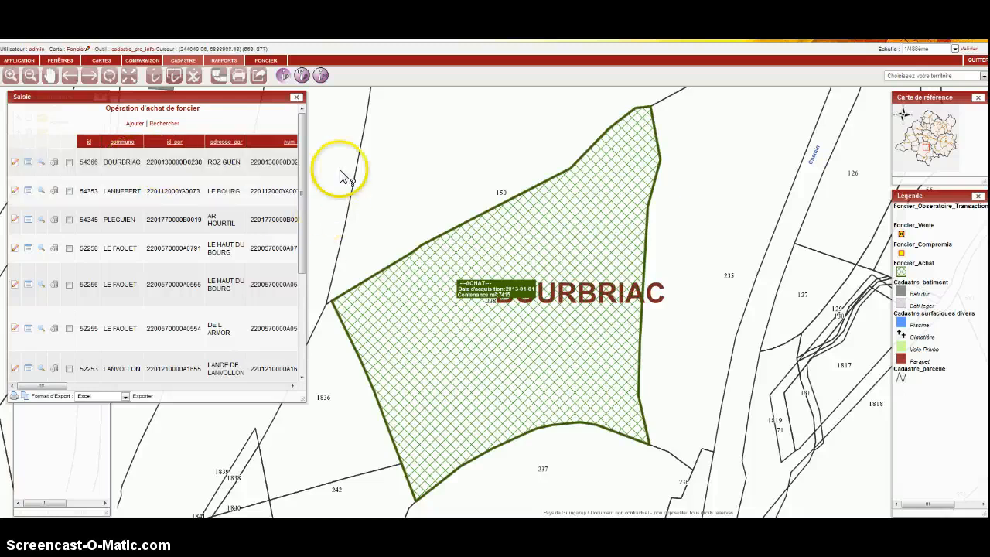
{"action": "left_click", "coordinate": [266, 60]}
{"action": "left_click", "coordinate": [263, 83]}
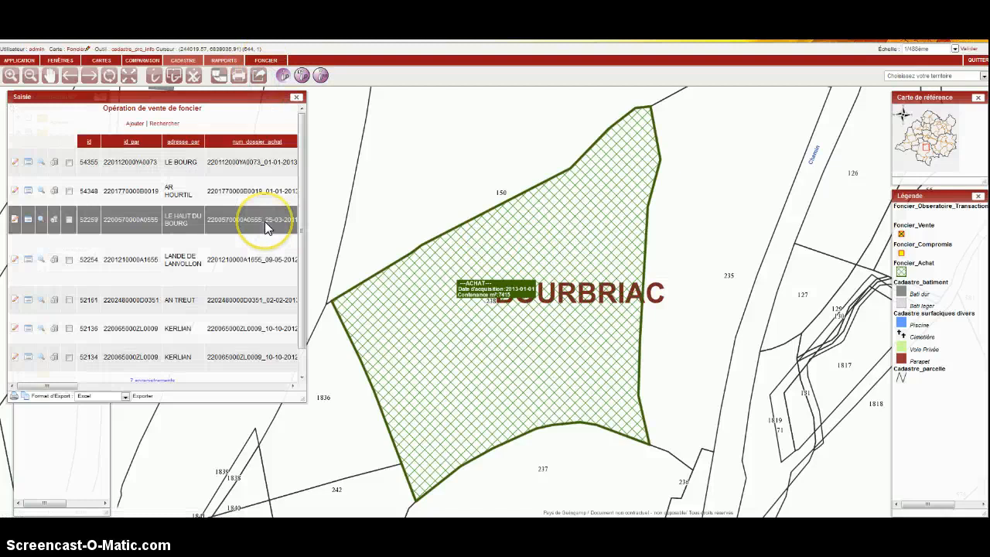
{"action": "left_click", "coordinate": [137, 124]}
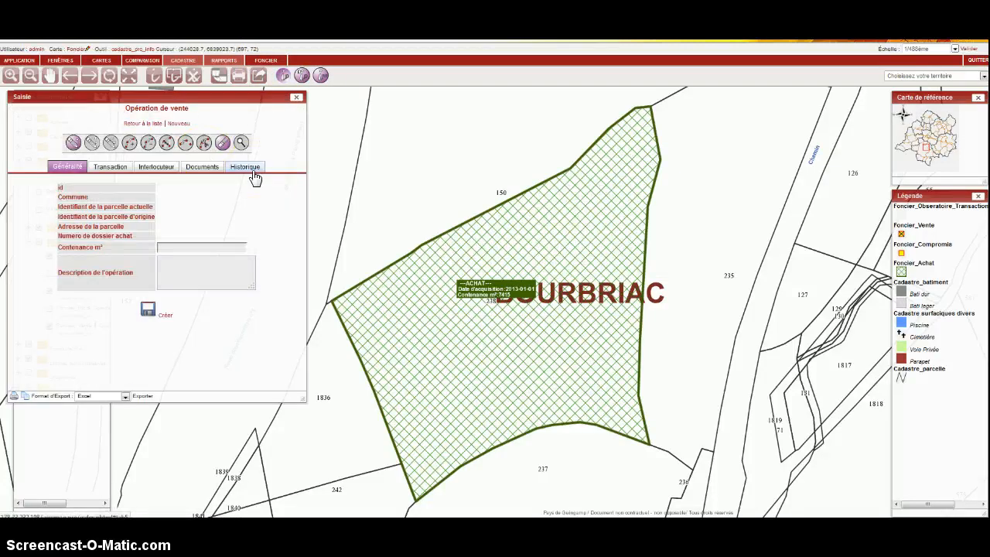
Place the sale's point in the western part of parcel 238 and set its Contenance to 2500 m².
{"action": "left_click", "coordinate": [73, 143]}
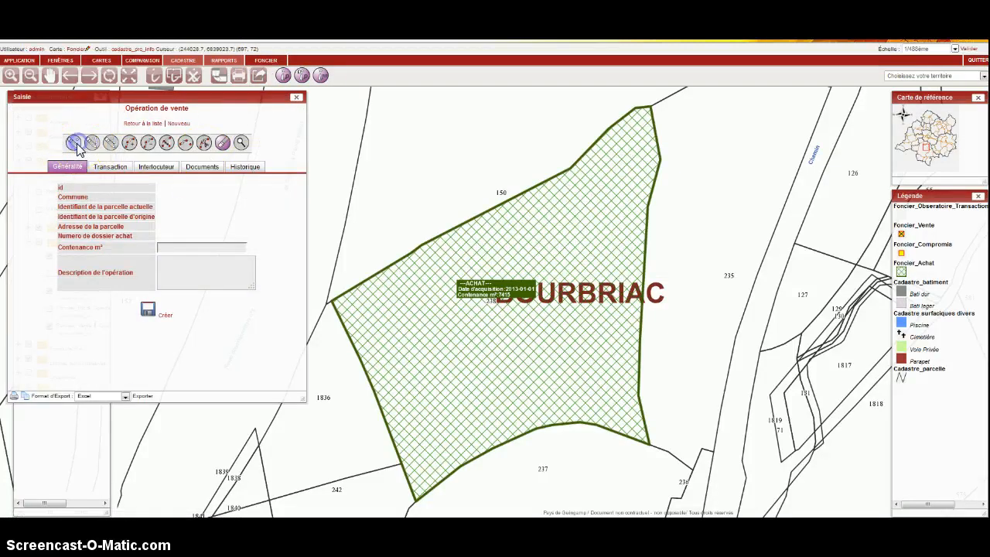
{"action": "left_click", "coordinate": [394, 303]}
{"action": "left_click", "coordinate": [181, 247]}
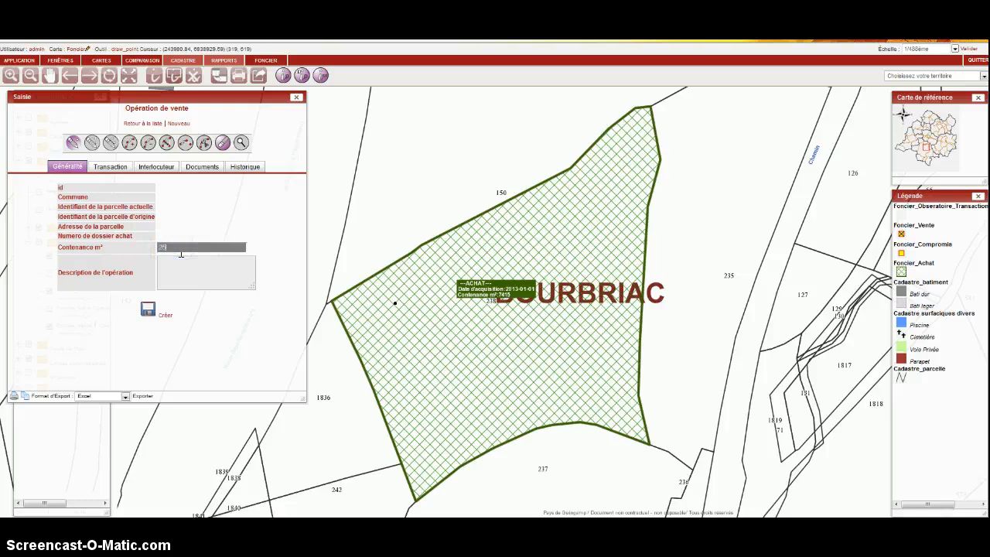
{"action": "left_click", "coordinate": [180, 255]}
Set the compromis date to 01-10-2013, choose the Landerneau notary, set the price per m² HT to 4 and create the sale.
{"action": "left_click", "coordinate": [112, 167]}
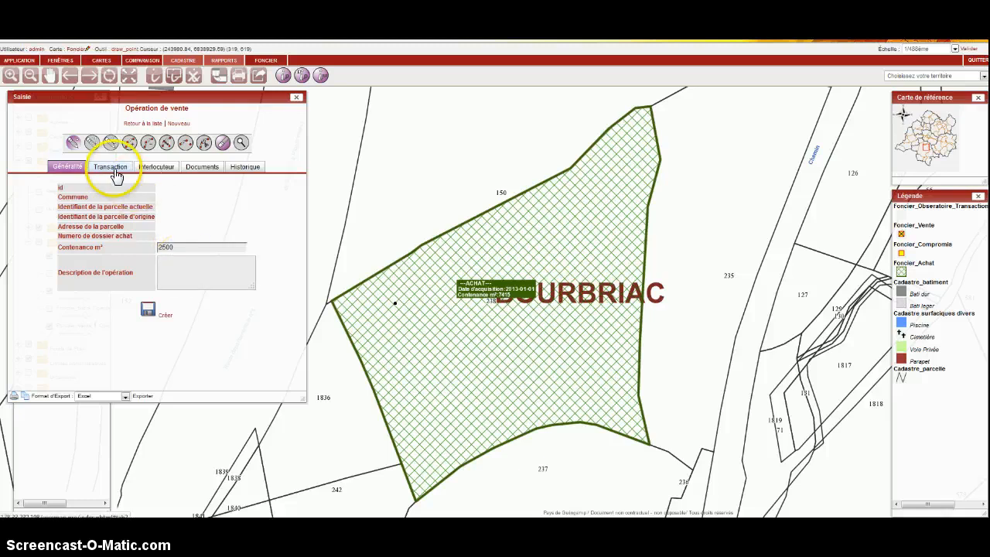
{"action": "left_click", "coordinate": [170, 190]}
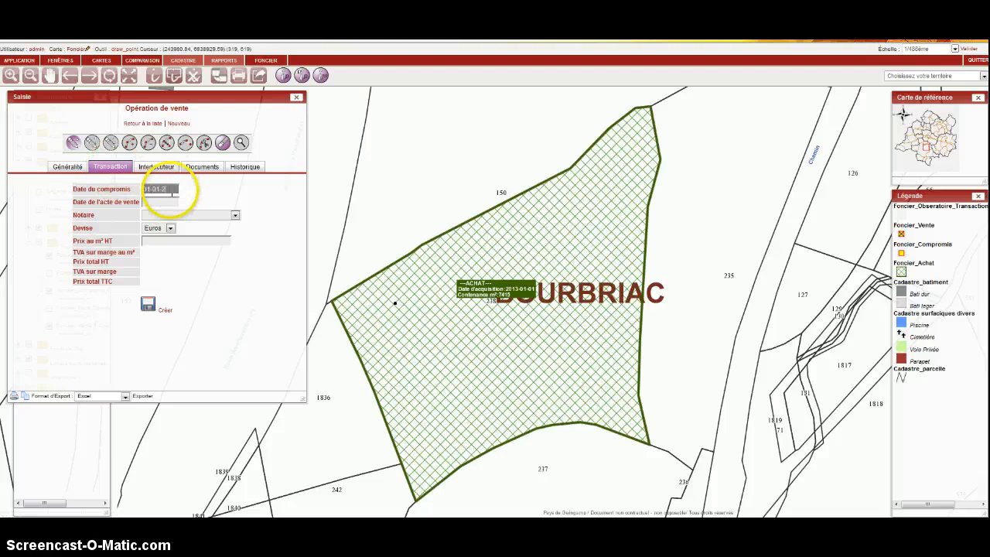
{"action": "left_click", "coordinate": [157, 190]}
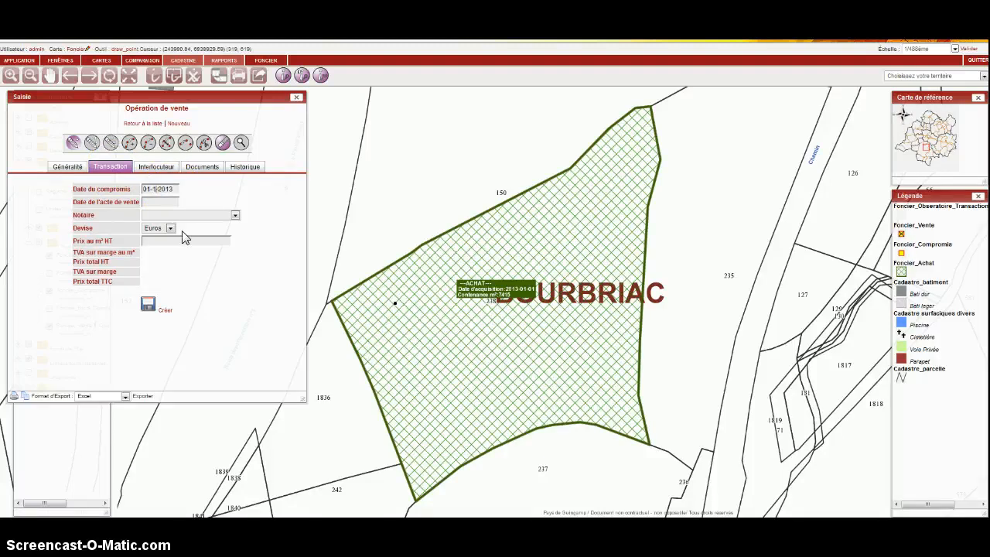
{"action": "left_click", "coordinate": [164, 215]}
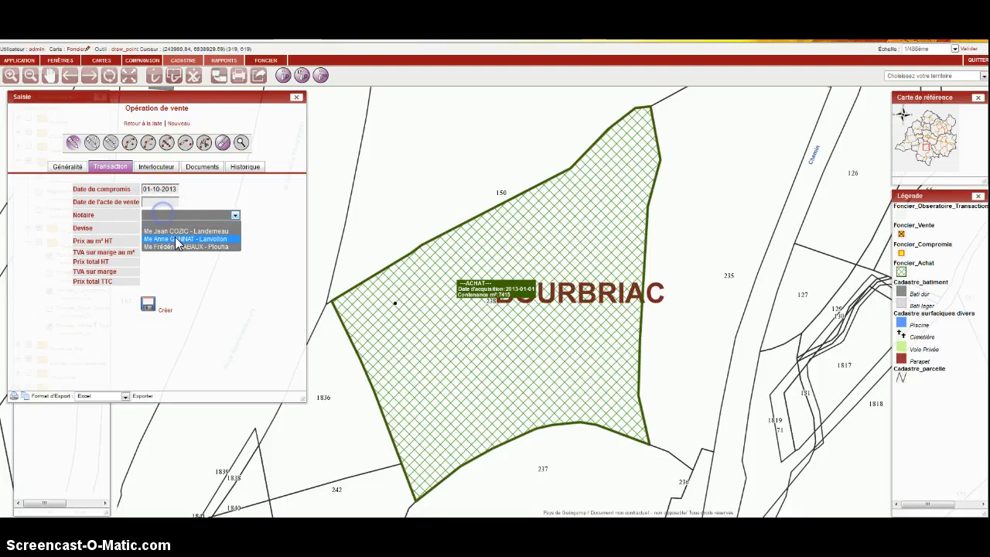
{"action": "left_click", "coordinate": [178, 232]}
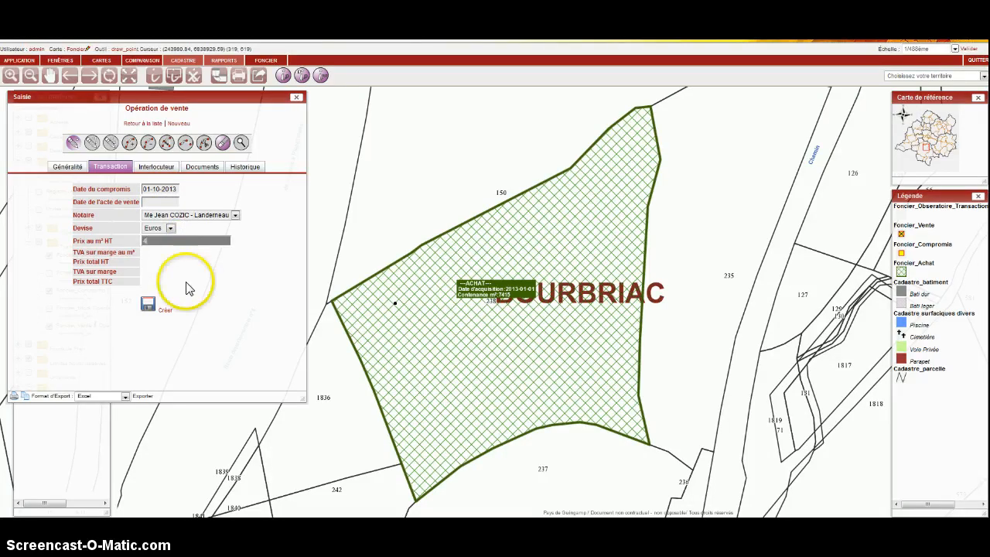
{"action": "left_click", "coordinate": [165, 308]}
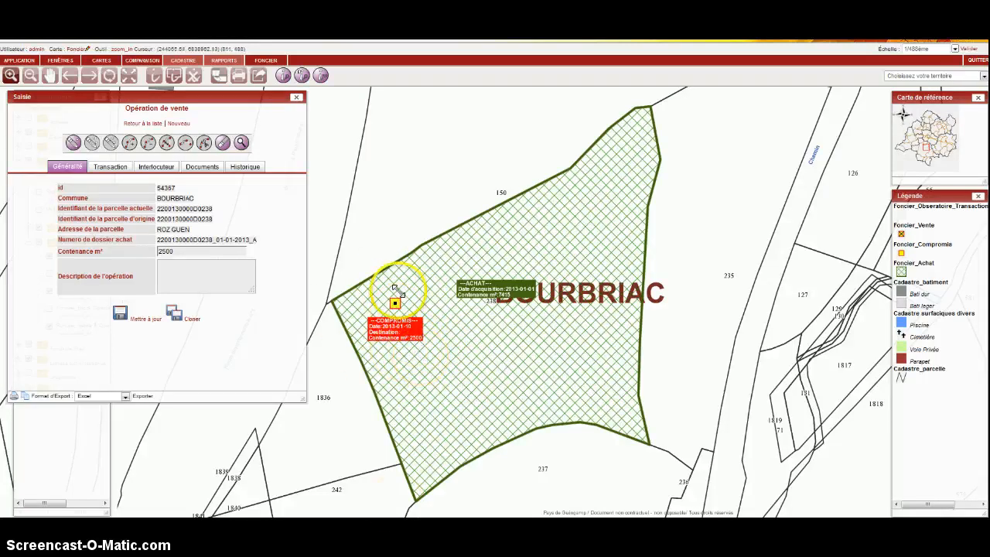
Review the sale's transaction details, including the VAT on margin and the total prices.
{"action": "left_click", "coordinate": [110, 167]}
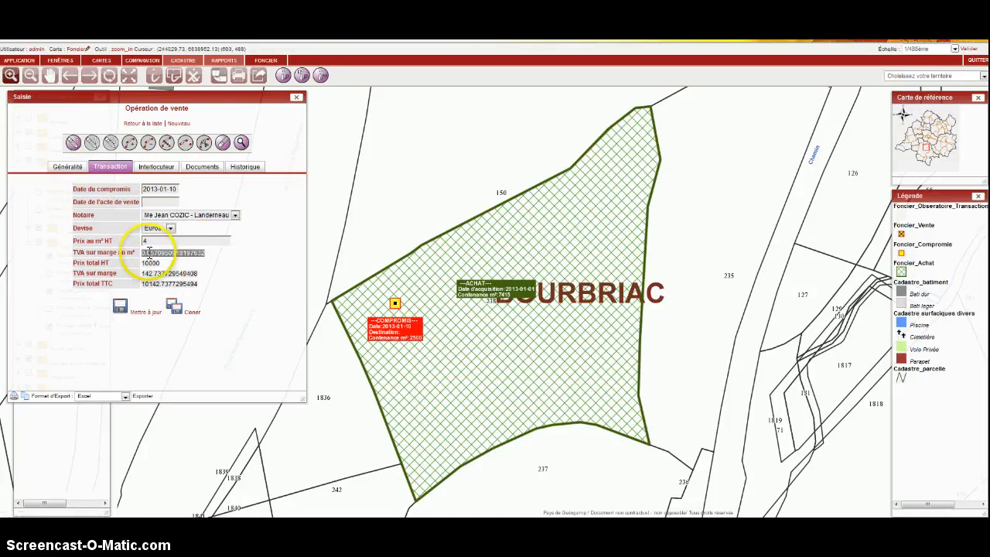
{"action": "type", "text": "4"}
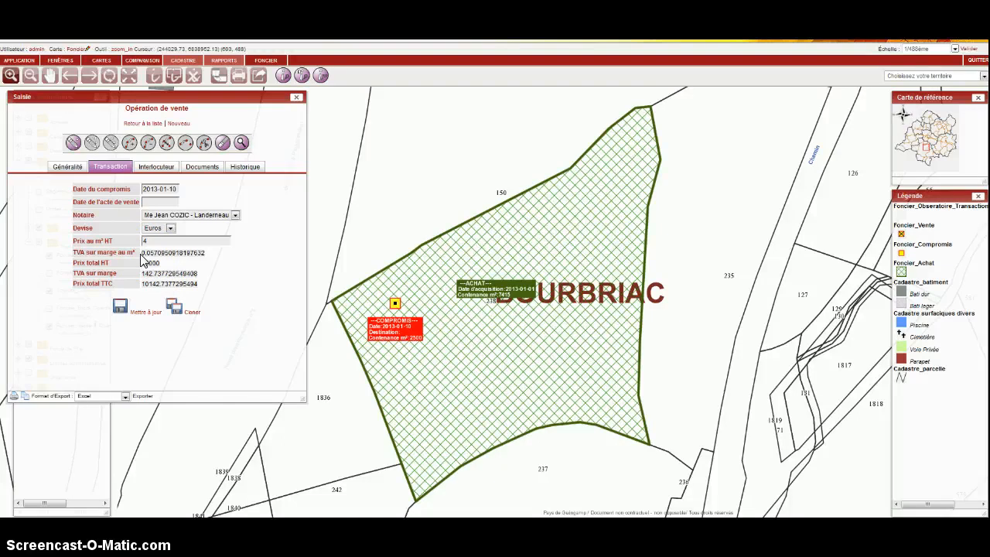
{"action": "double_click", "coordinate": [159, 284]}
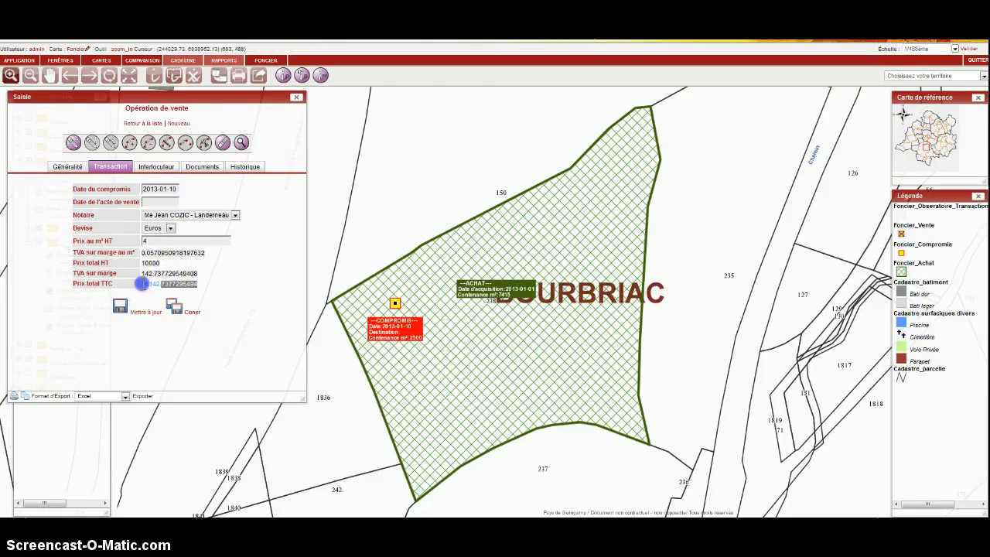
{"action": "left_click", "coordinate": [159, 284]}
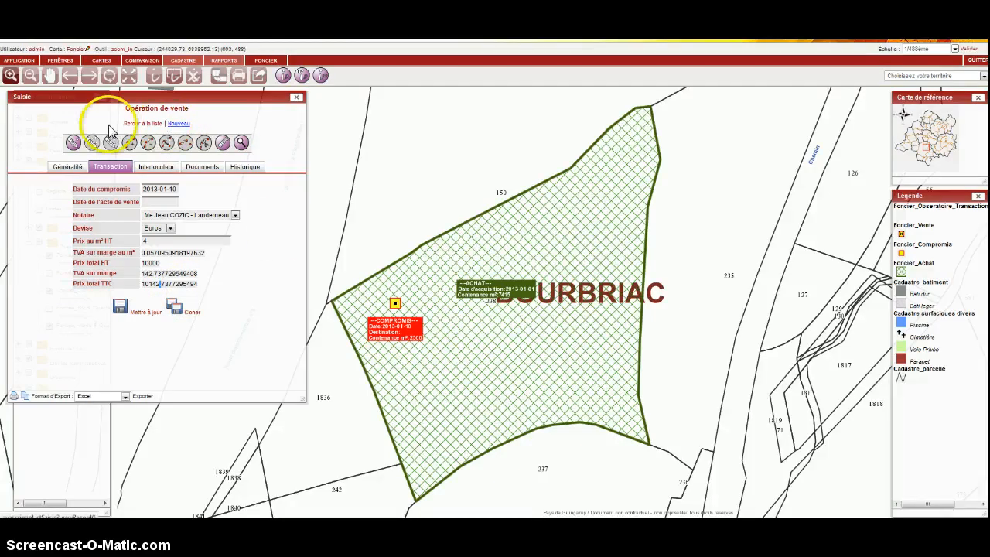
Start another sale record, place its point in the eastern part of parcel 238 and set its Contenance to 4500 m².
{"action": "left_click", "coordinate": [178, 125]}
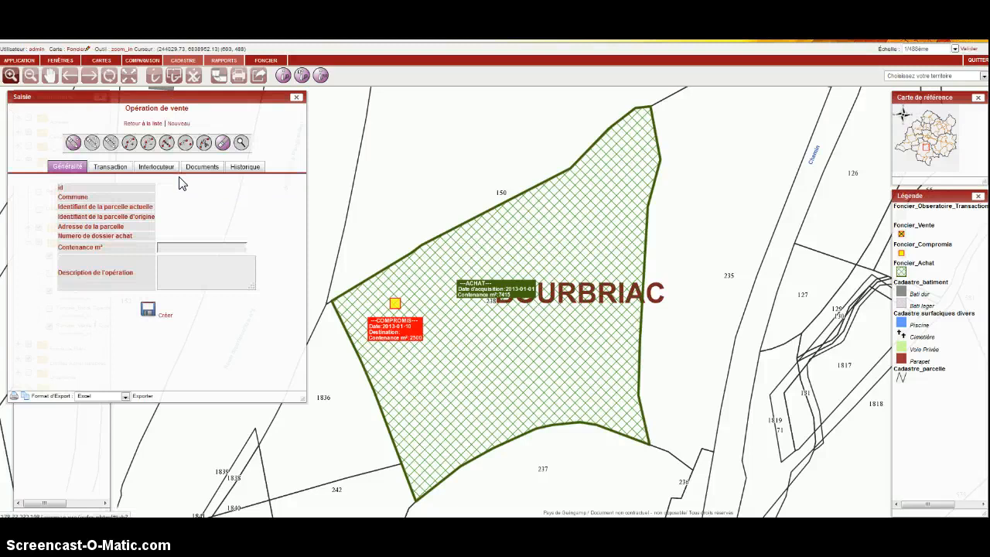
{"action": "left_click", "coordinate": [73, 139]}
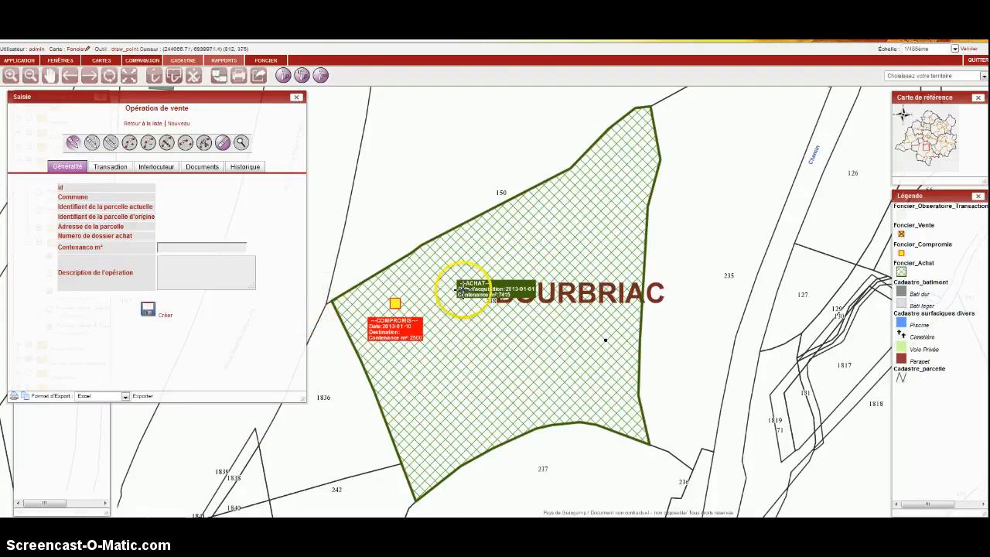
{"action": "left_click", "coordinate": [219, 248]}
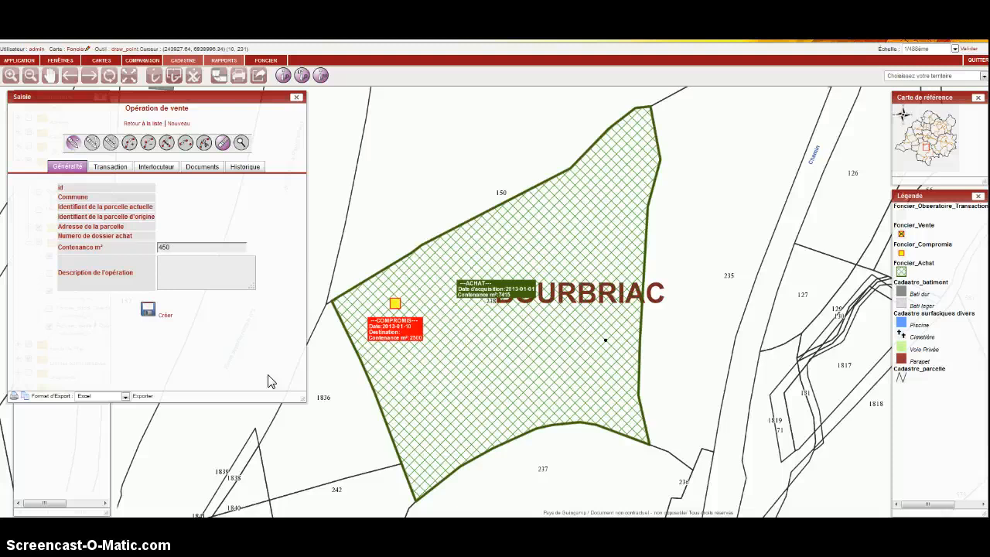
Set the price per m² HT to 5 and the acte de vente date to 01-11-2013, and try to create the sale.
{"action": "left_click", "coordinate": [112, 167]}
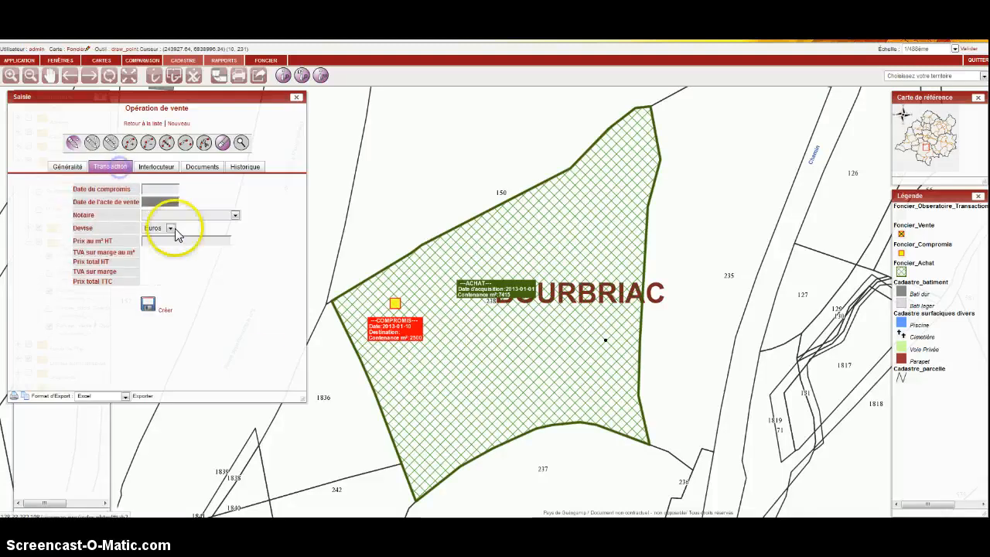
{"action": "left_click", "coordinate": [171, 240]}
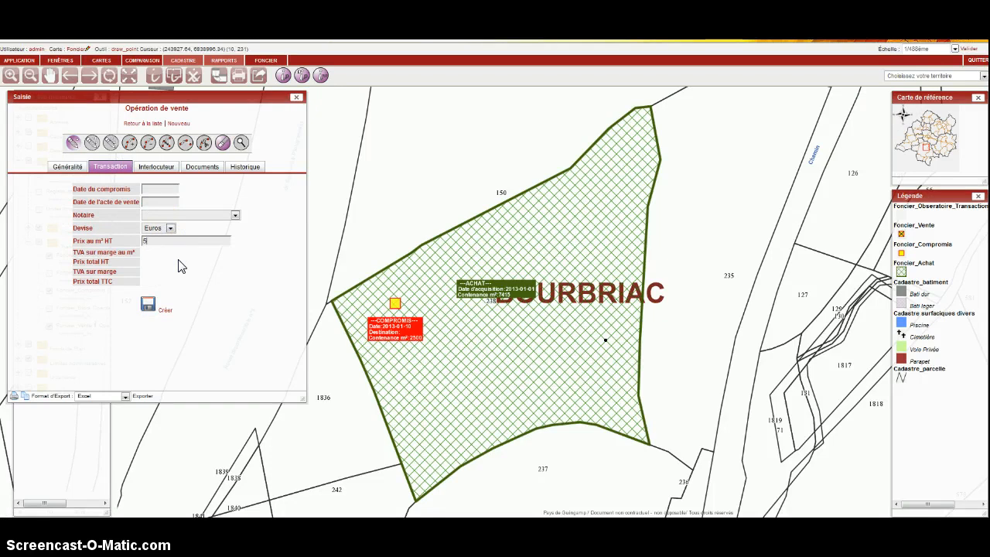
{"action": "left_click", "coordinate": [157, 203]}
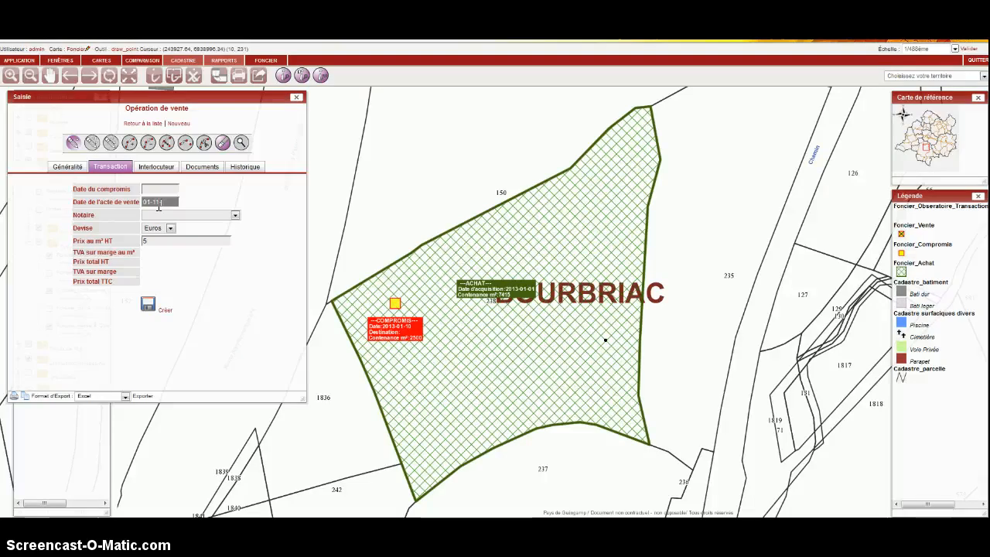
{"action": "left_click", "coordinate": [146, 305]}
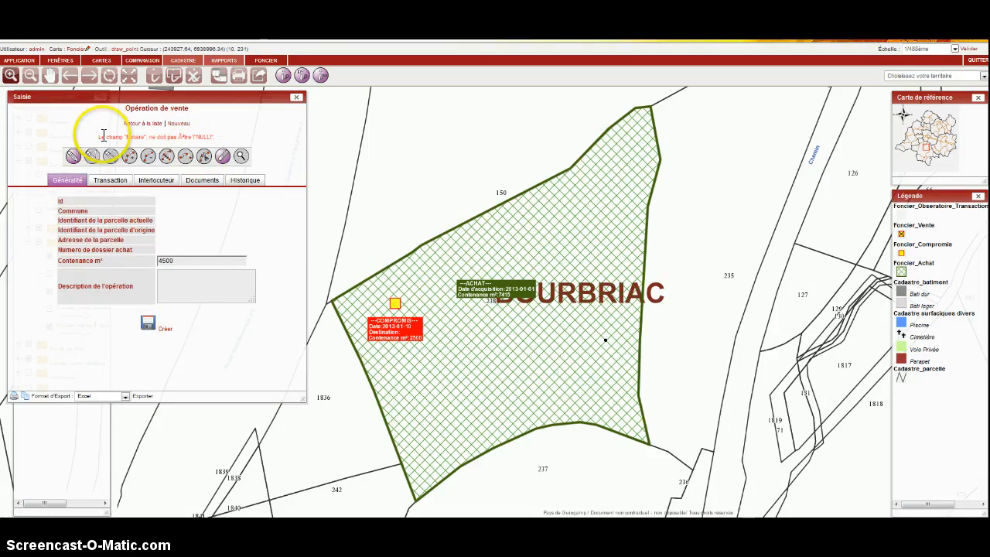
Choose the Landerneau notary for the sale's transaction and create the sale.
{"action": "left_click_drag", "start_coordinate": [99, 137], "coordinate": [177, 138]}
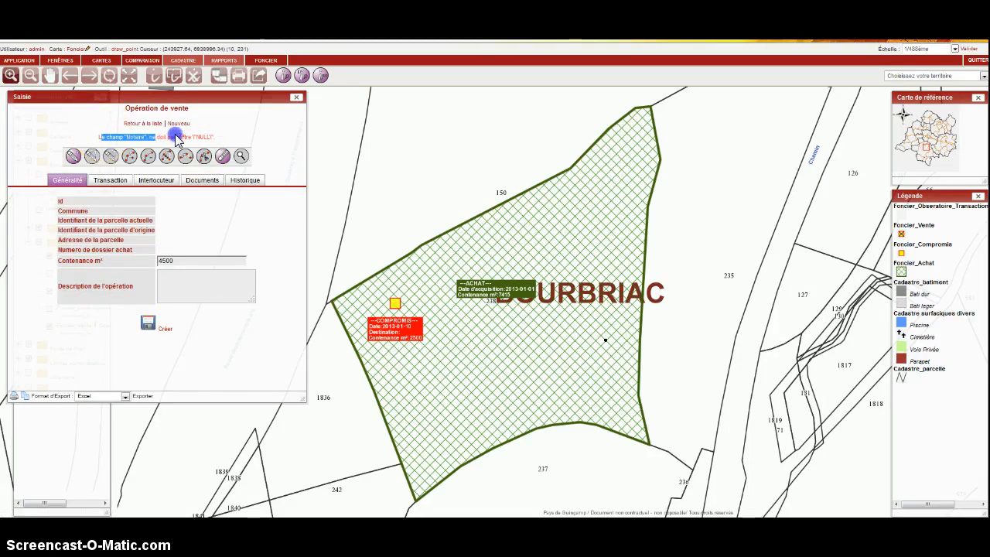
{"action": "left_click", "coordinate": [110, 182]}
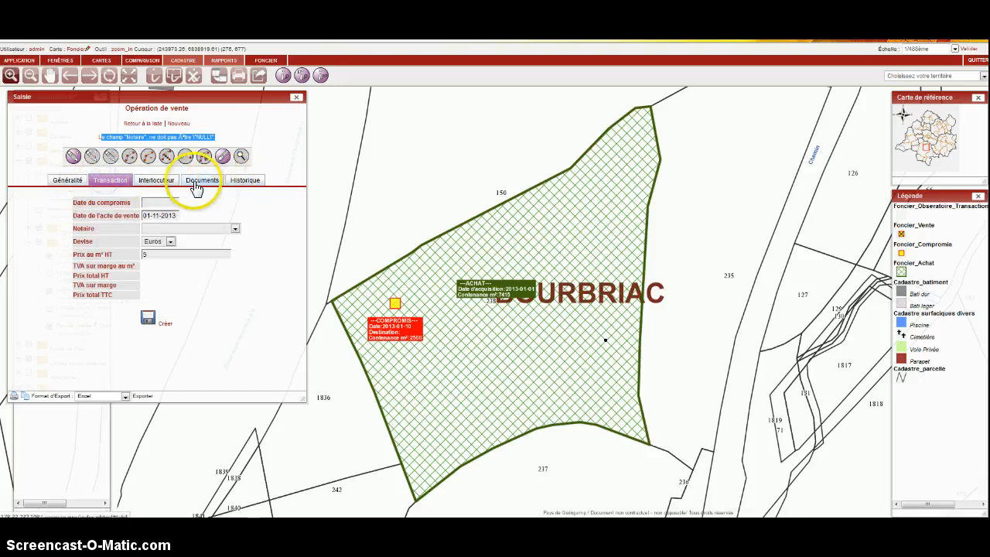
{"action": "left_click", "coordinate": [171, 230]}
{"action": "left_click", "coordinate": [174, 244]}
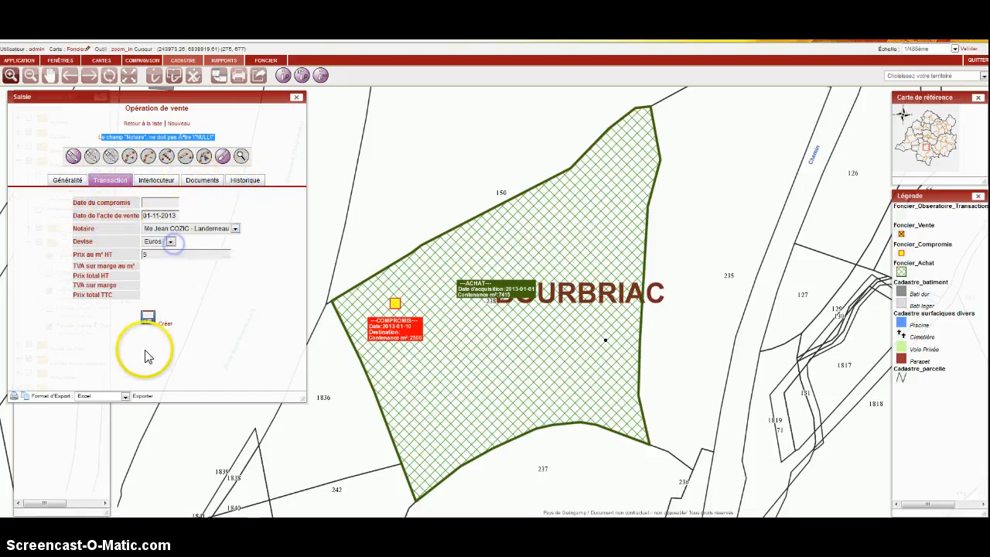
{"action": "left_click", "coordinate": [163, 333]}
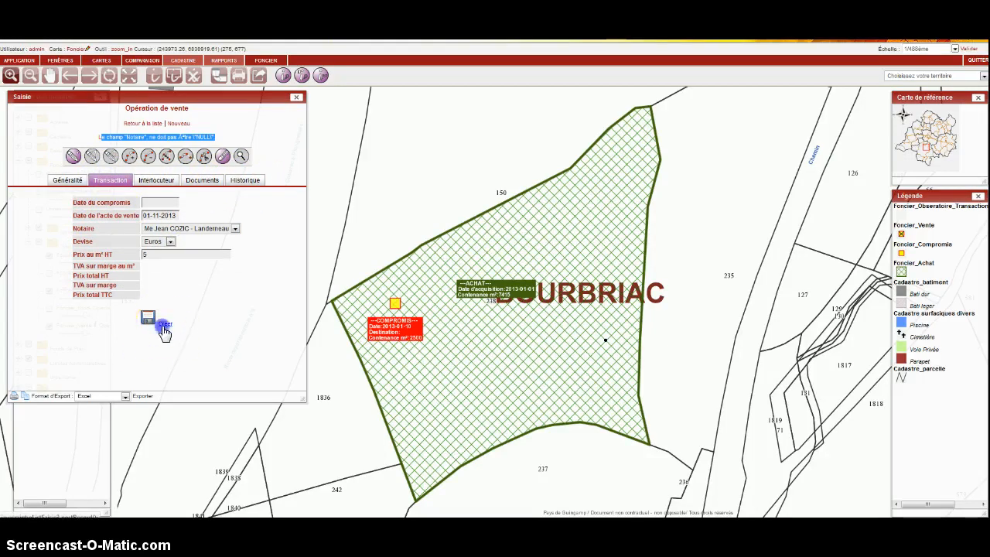
{"action": "left_click", "coordinate": [204, 349]}
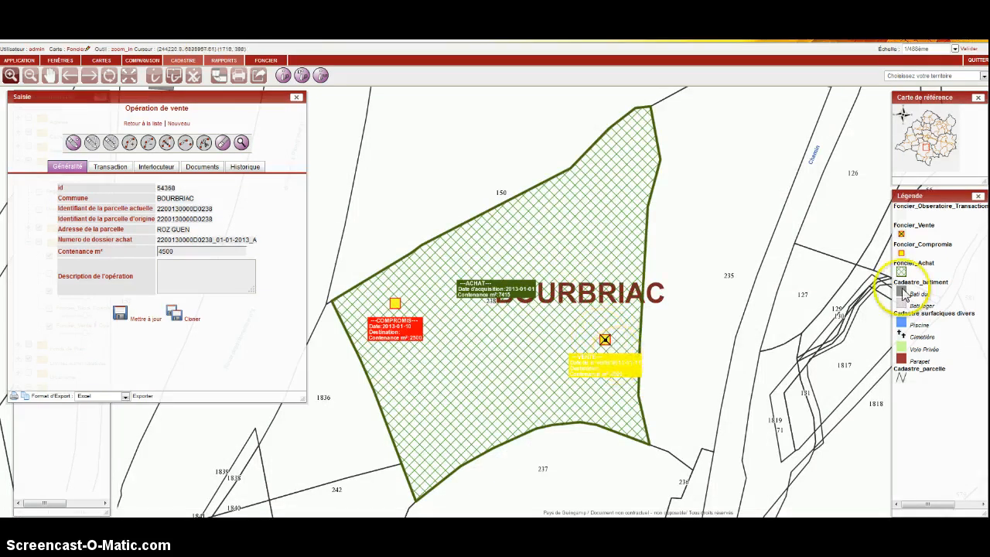
Review the new sale's legend symbol, VAT and price totals and document fields, and close the entry form from the sales list.
{"action": "left_click", "coordinate": [902, 235]}
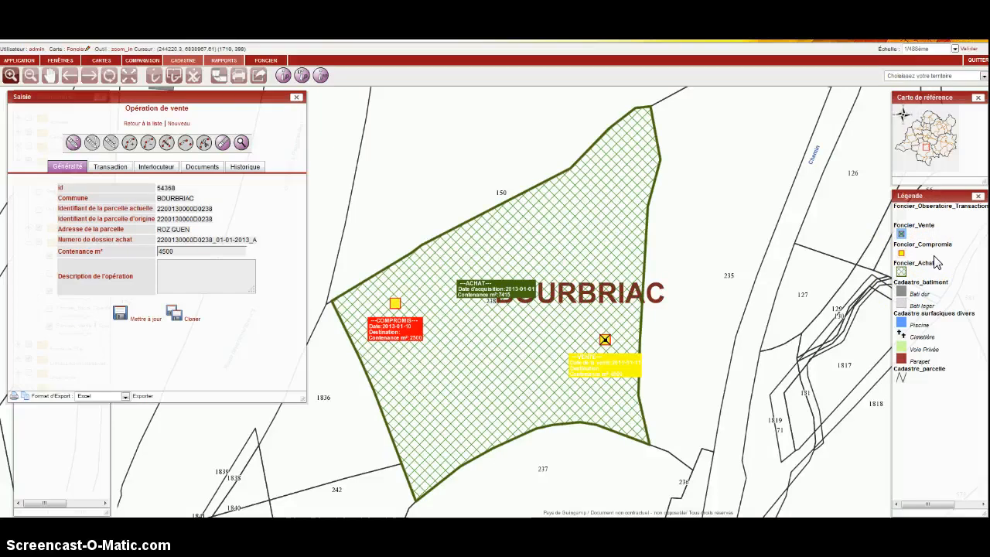
{"action": "left_click", "coordinate": [114, 167]}
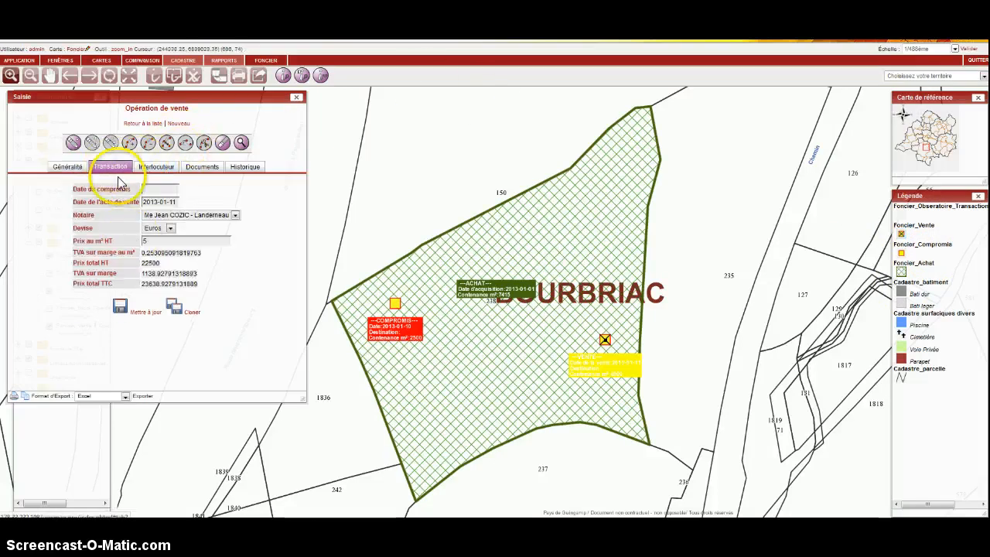
{"action": "left_click_drag", "start_coordinate": [199, 286], "coordinate": [137, 263]}
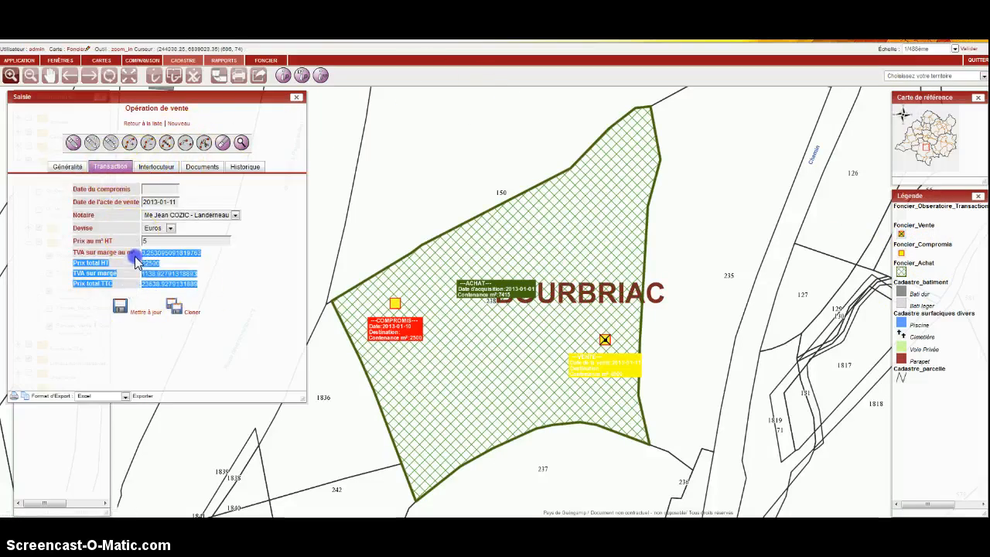
{"action": "left_click", "coordinate": [213, 277]}
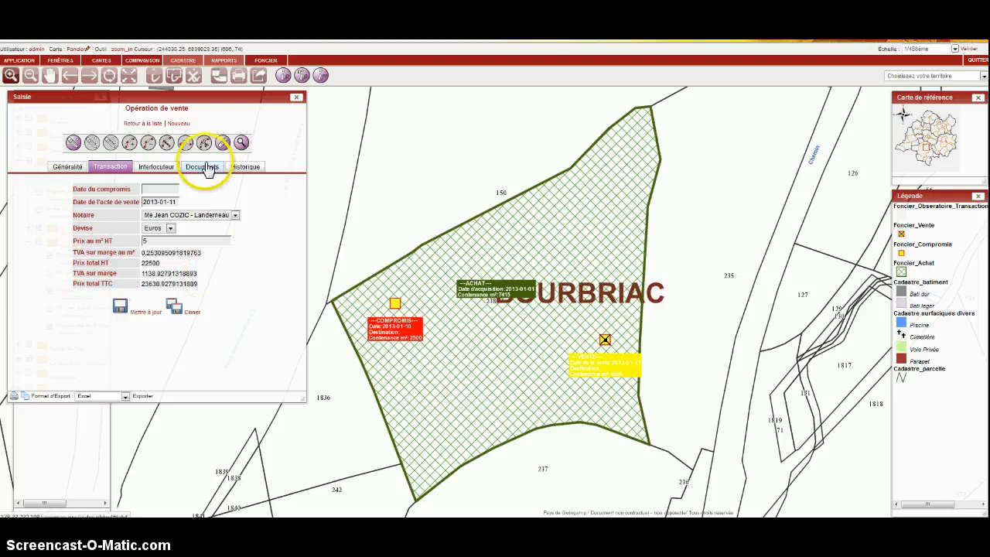
{"action": "left_click", "coordinate": [205, 168]}
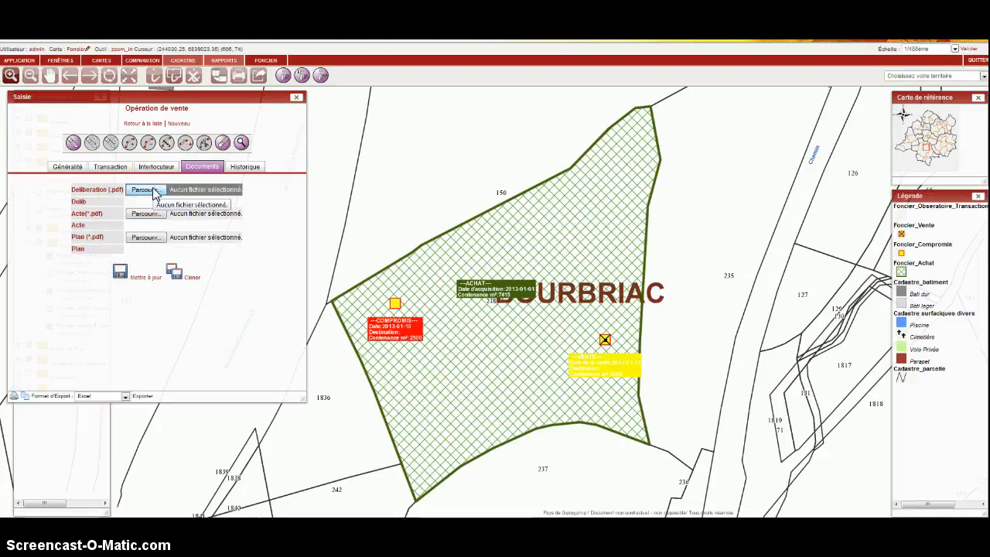
{"action": "left_click", "coordinate": [147, 125]}
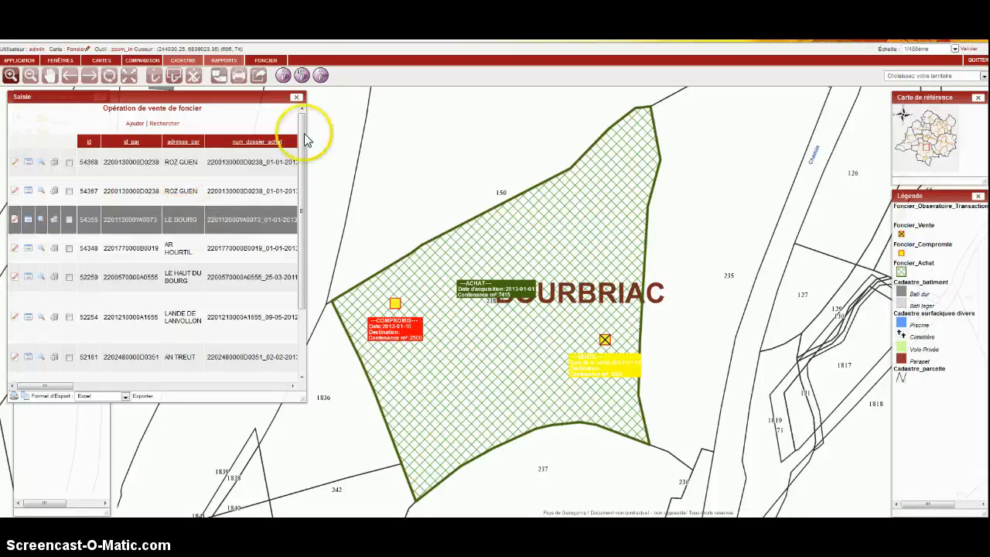
{"action": "left_click", "coordinate": [296, 99]}
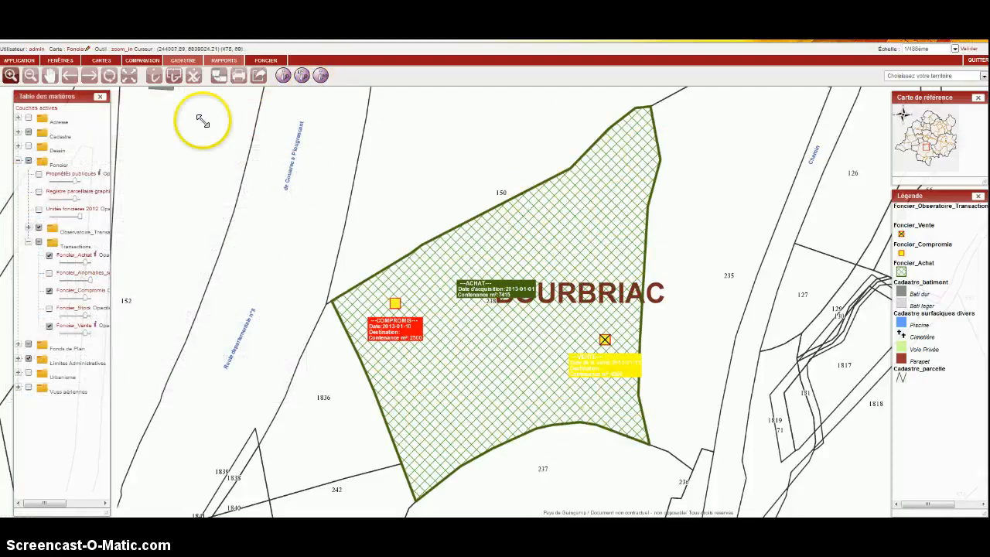
Query the Foncier_Achat layer on parcel 238 to open its purchase record.
{"action": "left_click", "coordinate": [153, 77]}
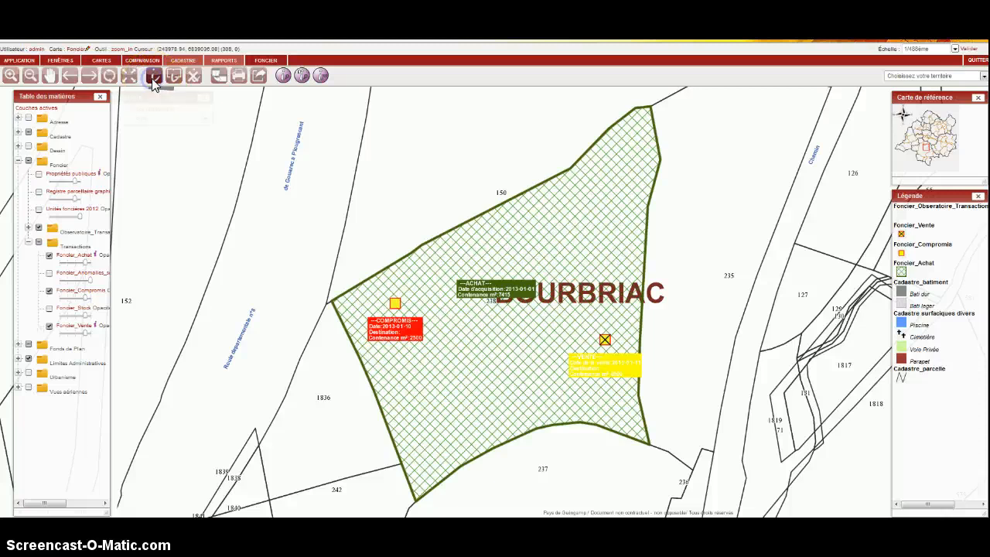
{"action": "left_click", "coordinate": [158, 118]}
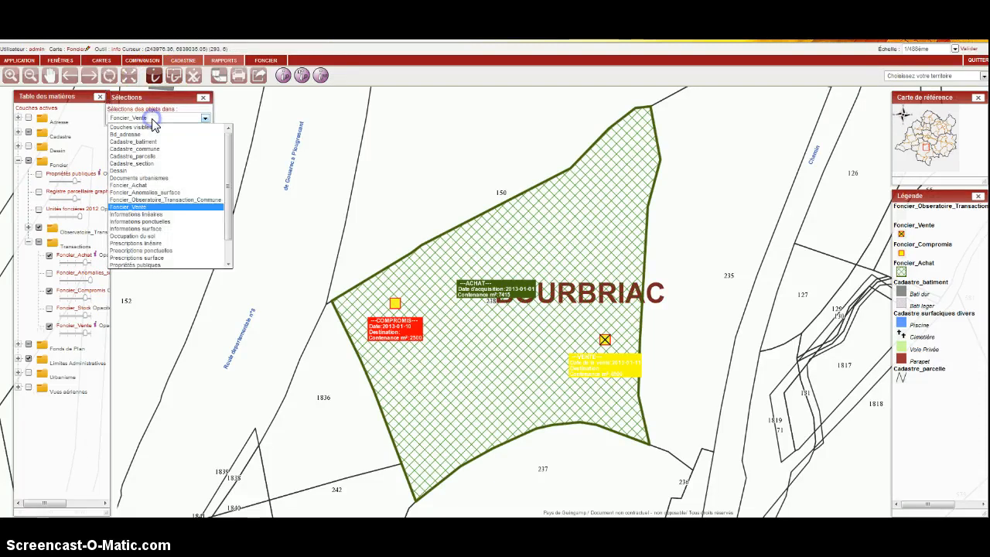
{"action": "left_click", "coordinate": [156, 185]}
{"action": "left_click", "coordinate": [532, 331]}
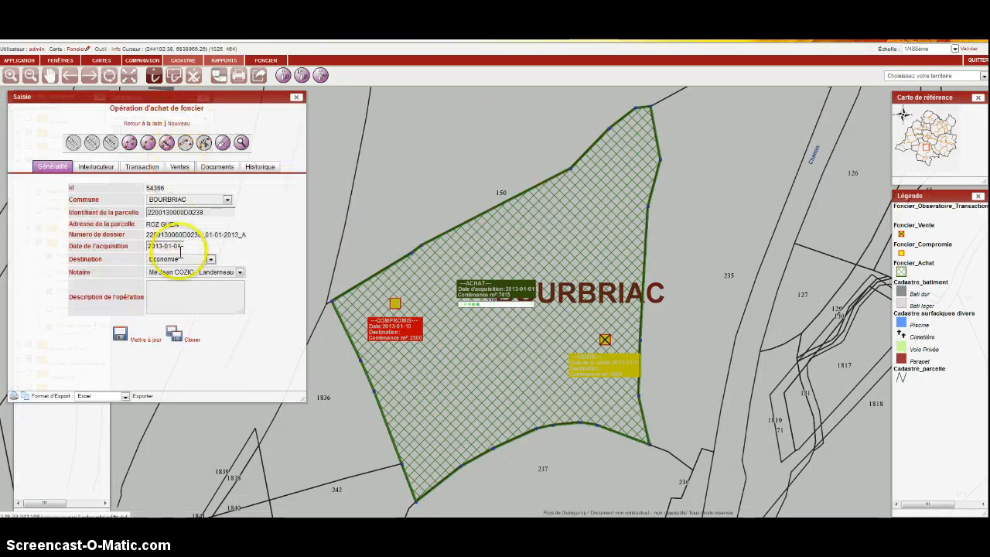
Review the purchase's contacts, transaction, sales tracking, documents and history.
{"action": "left_click", "coordinate": [97, 168]}
{"action": "left_click", "coordinate": [144, 169]}
{"action": "left_click", "coordinate": [179, 167]}
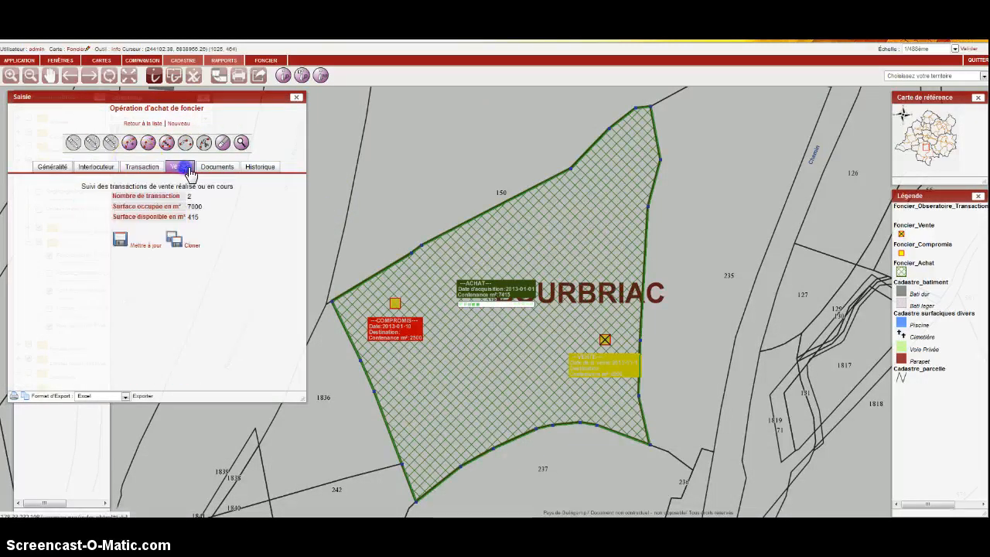
{"action": "left_click", "coordinate": [216, 167]}
{"action": "left_click", "coordinate": [260, 167]}
{"action": "left_click", "coordinate": [186, 236]}
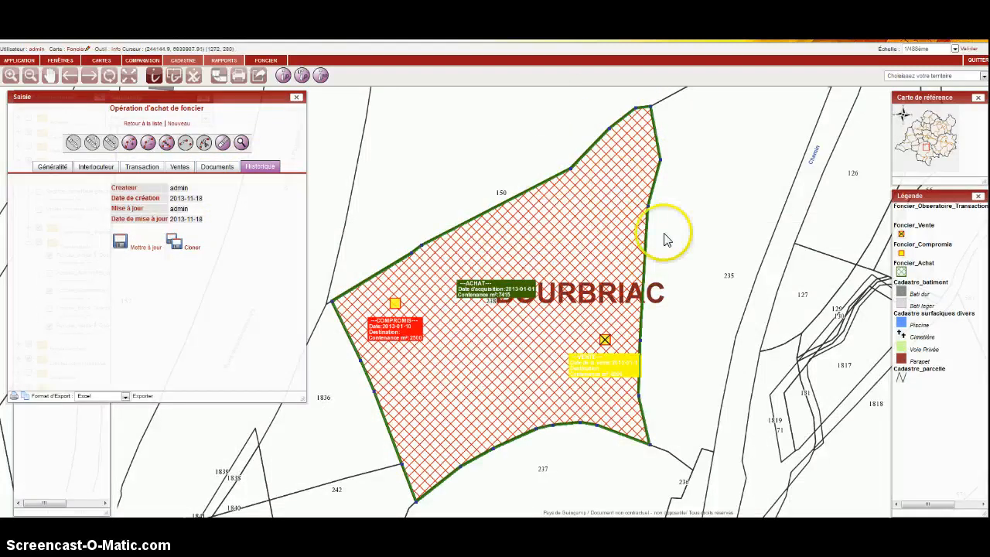
Delete the vertices forming the northeastern tip of the purchase polygon and update the record.
{"action": "left_click", "coordinate": [148, 147]}
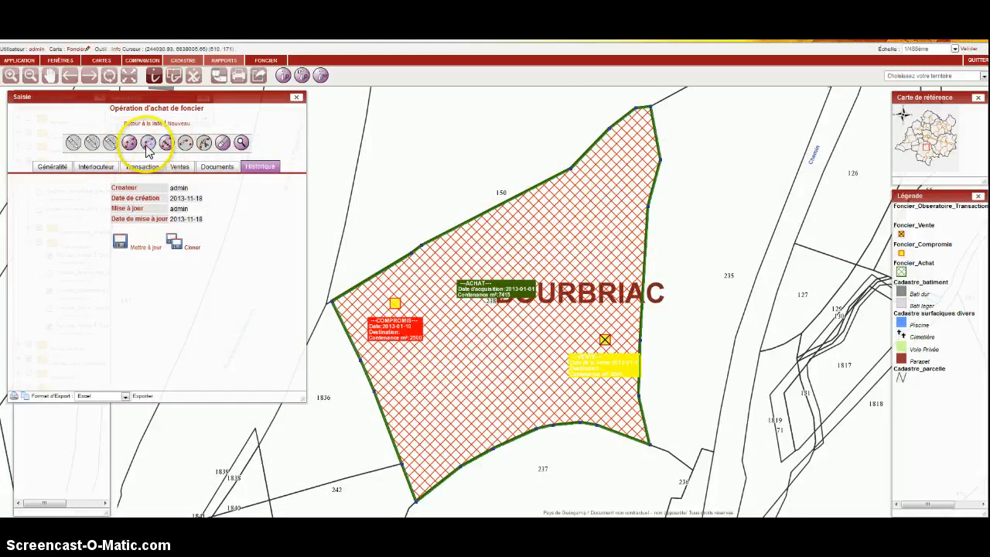
{"action": "left_click", "coordinate": [635, 109]}
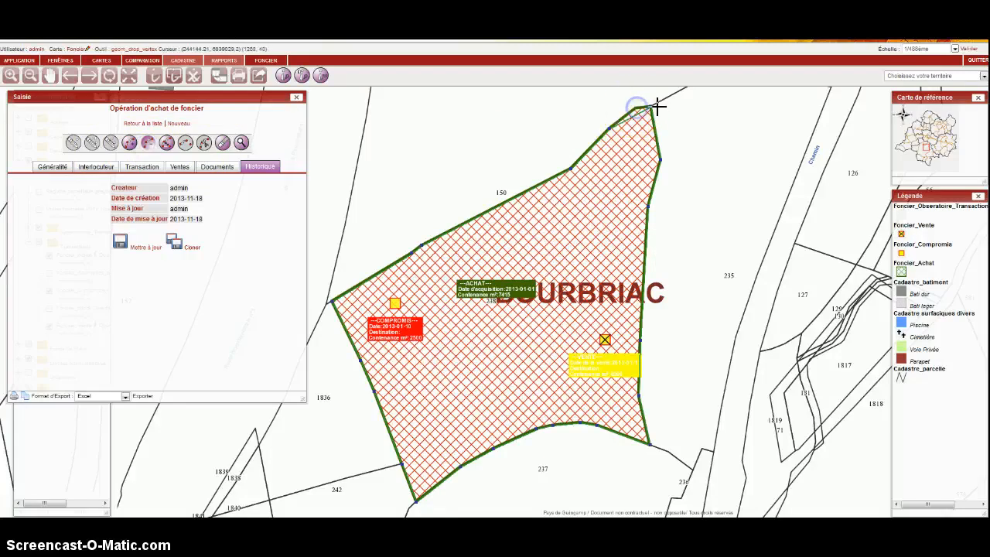
{"action": "left_click", "coordinate": [610, 126]}
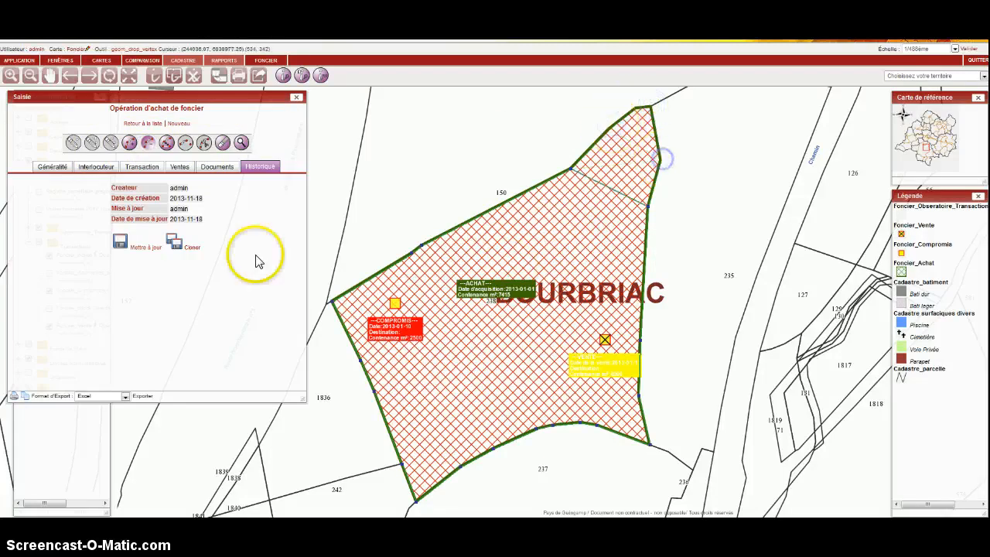
{"action": "left_click", "coordinate": [143, 245]}
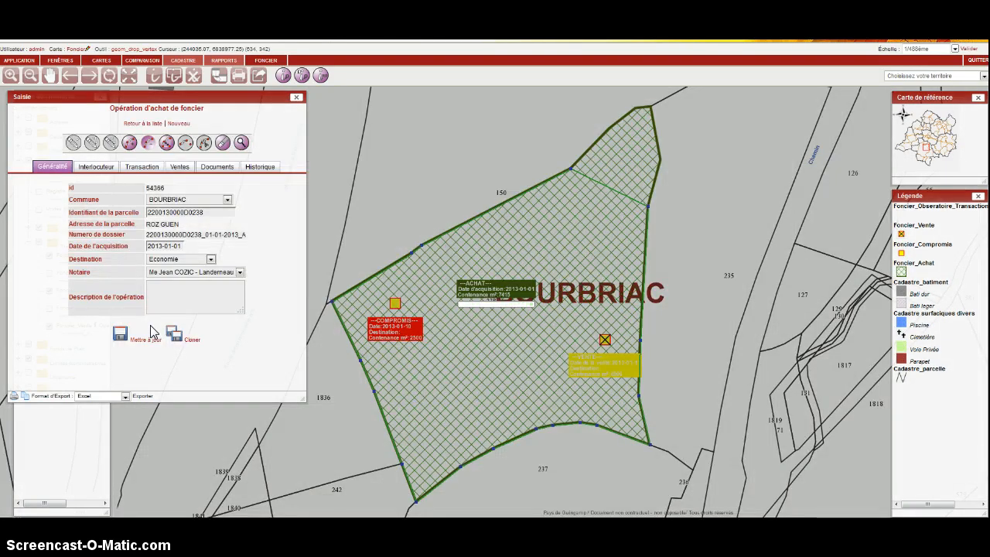
Compare the purchase's geographic surface with its Contenance, set the Contenance to 7200 m² and update the record.
{"action": "left_click", "coordinate": [143, 167]}
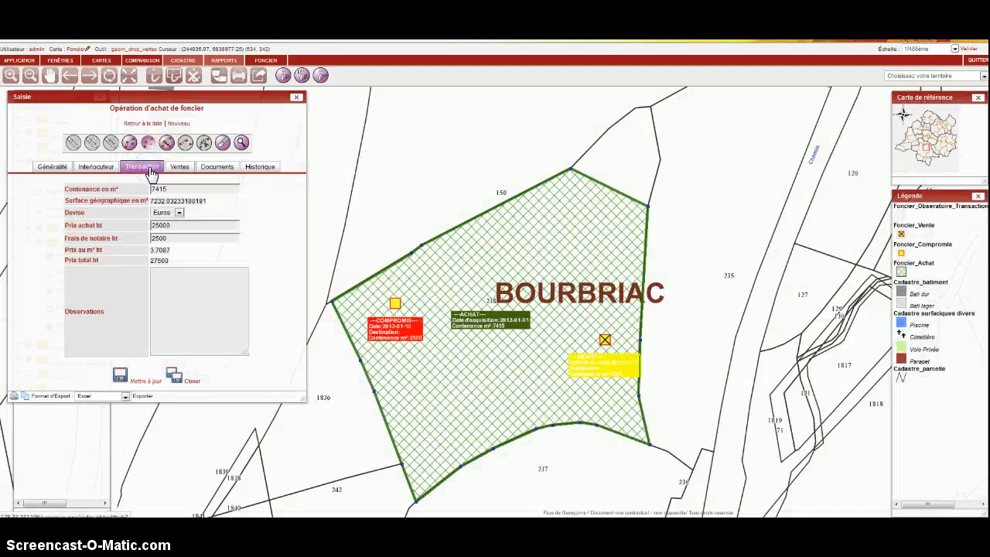
{"action": "double_click", "coordinate": [157, 201]}
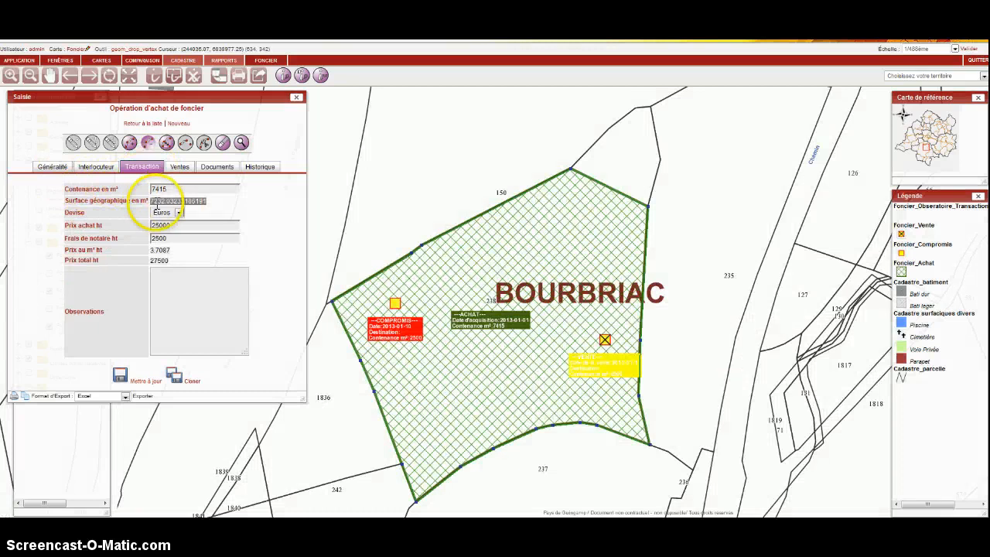
{"action": "double_click", "coordinate": [167, 189]}
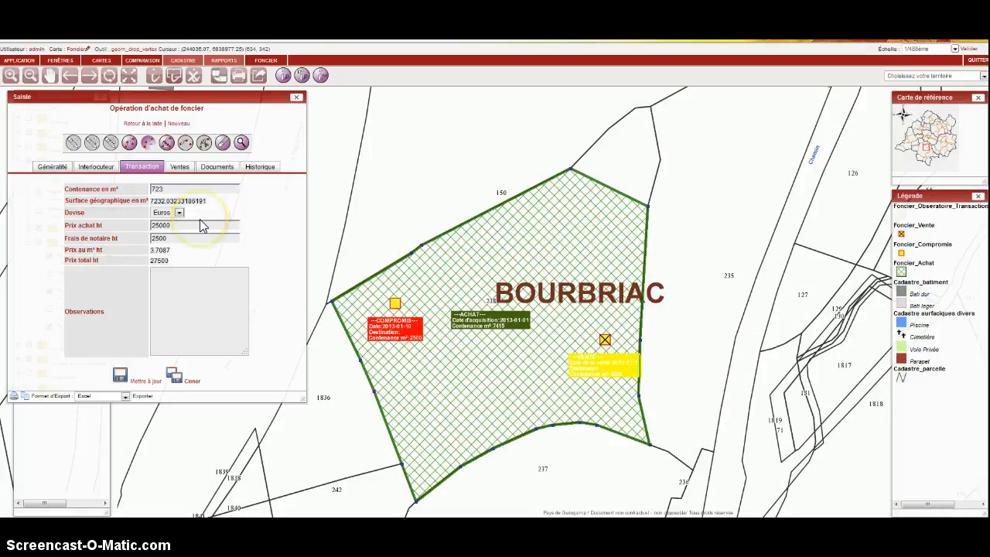
{"action": "type", "text": "7200"}
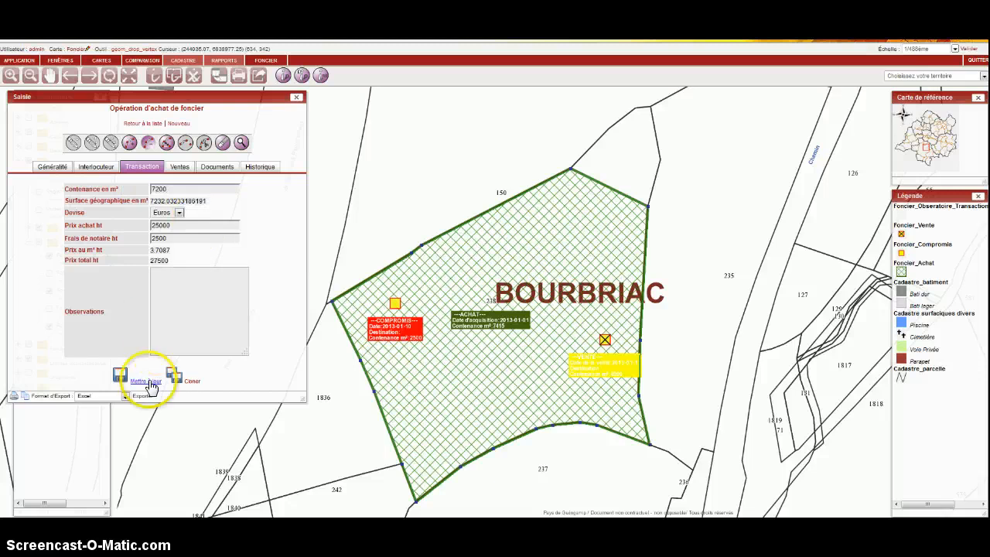
{"action": "left_click", "coordinate": [144, 380]}
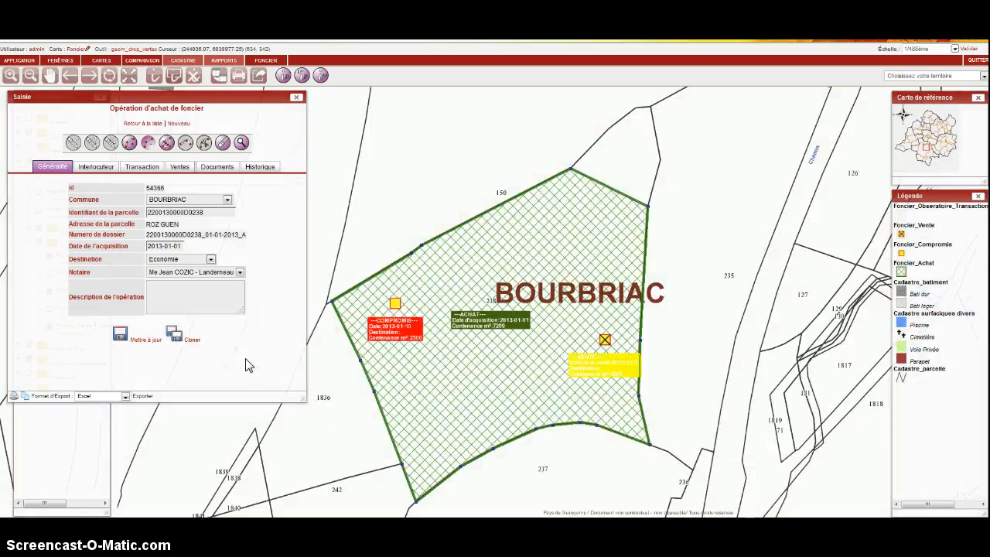
Close the purchase record and zoom out the map around parcel 238.
{"action": "left_click", "coordinate": [296, 98]}
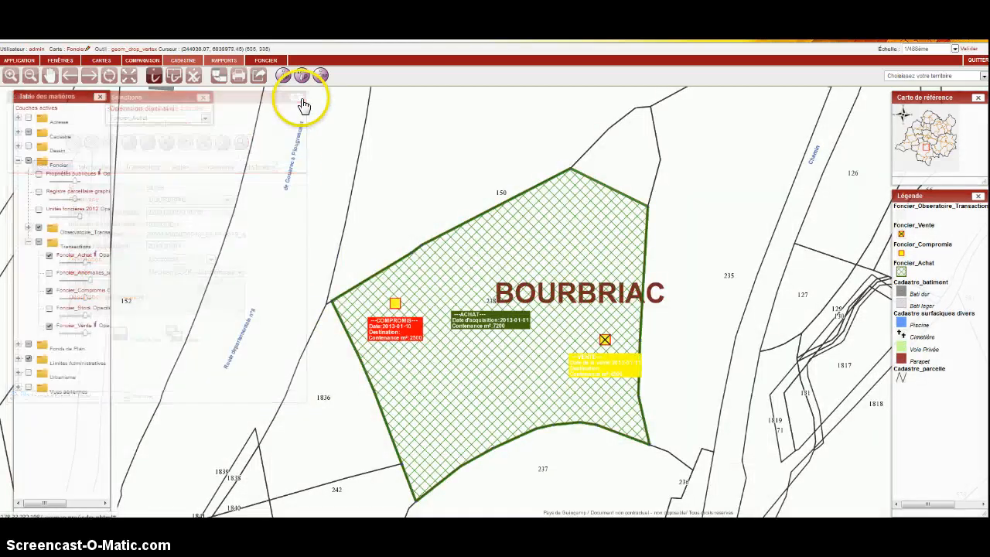
{"action": "left_click", "coordinate": [31, 75]}
{"action": "left_click", "coordinate": [283, 319]}
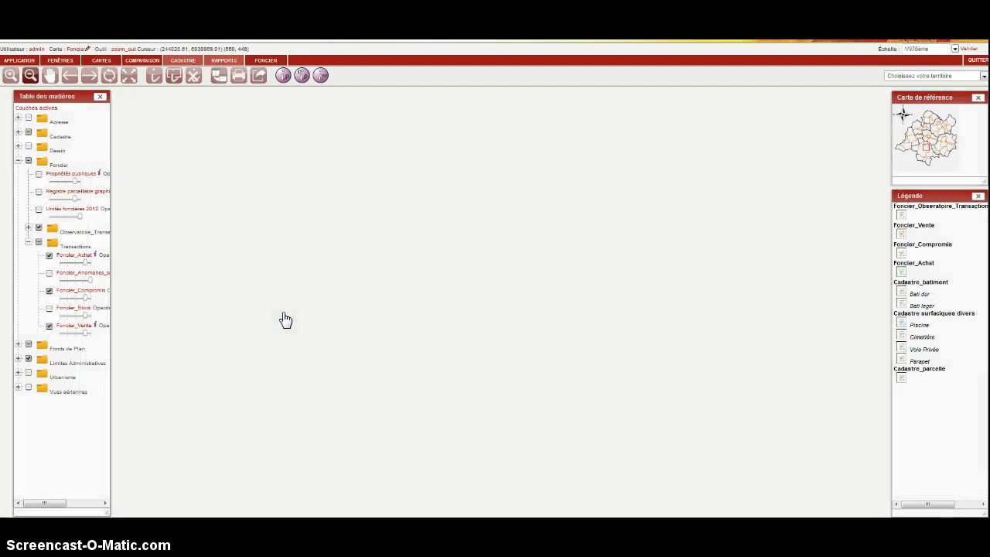
Zoom out from parcel 238 and frame the map on the BOURBRIAC territory to view its transaction summary.
{"action": "left_click", "coordinate": [298, 318]}
{"action": "left_click", "coordinate": [454, 336]}
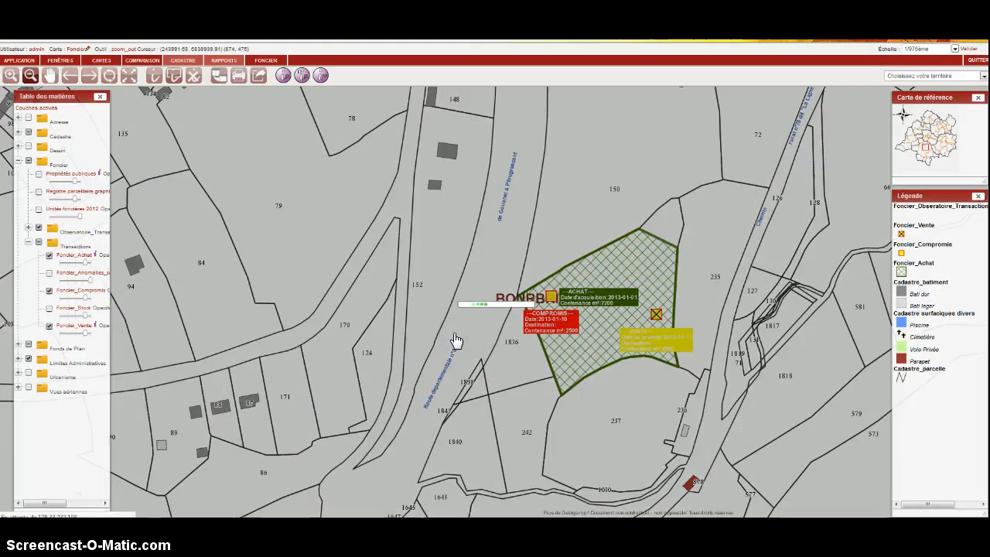
{"action": "left_click", "coordinate": [742, 199]}
{"action": "left_click", "coordinate": [913, 73]}
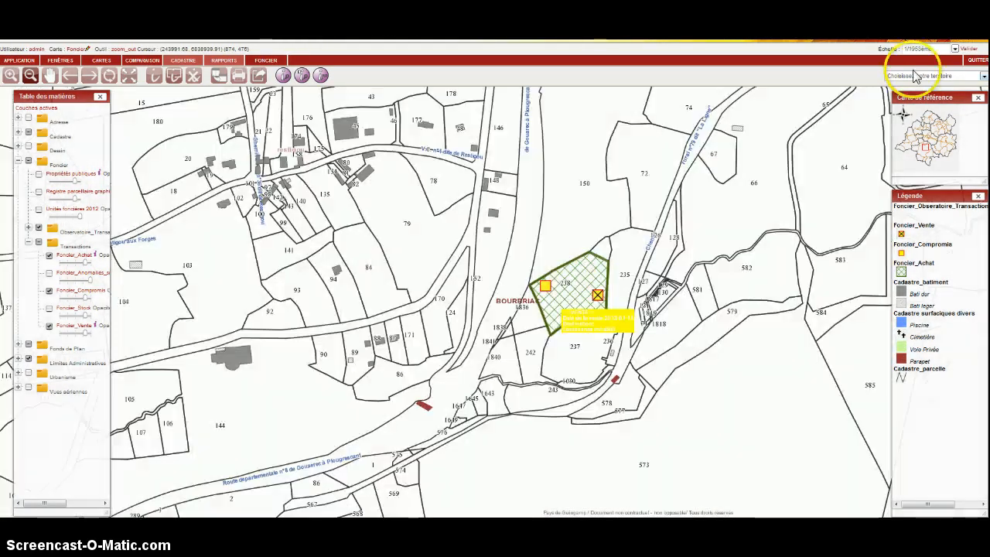
{"action": "left_click", "coordinate": [917, 77]}
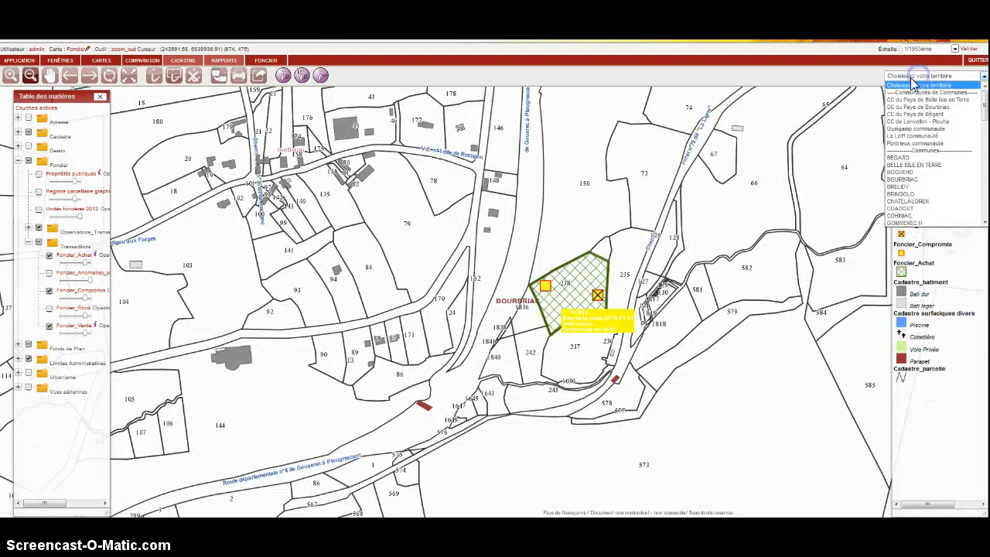
{"action": "left_click", "coordinate": [928, 181]}
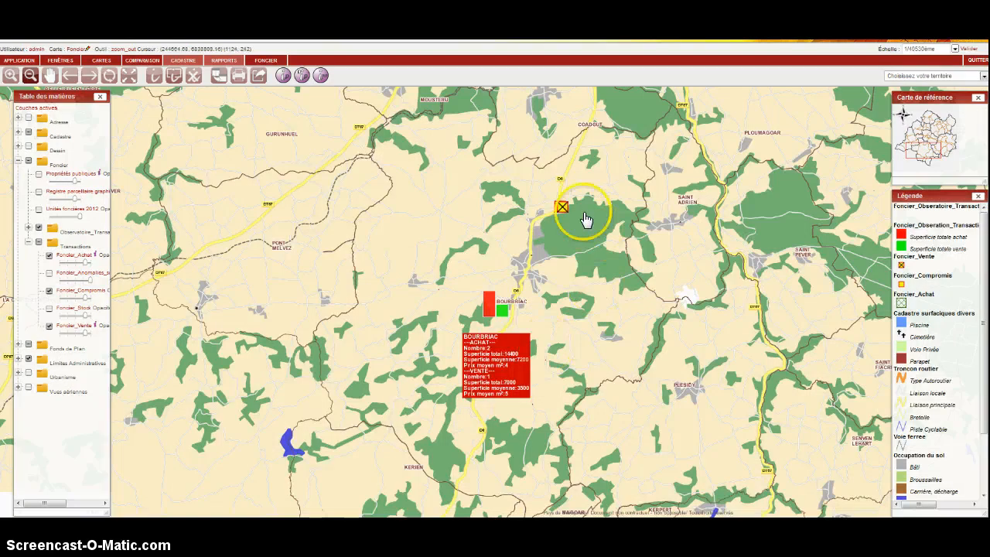
Expand the Observatoire_Transactions layer group, collapse the Transactions group and widen the table of contents to read the layer names.
{"action": "left_click", "coordinate": [31, 228]}
{"action": "left_click", "coordinate": [28, 276]}
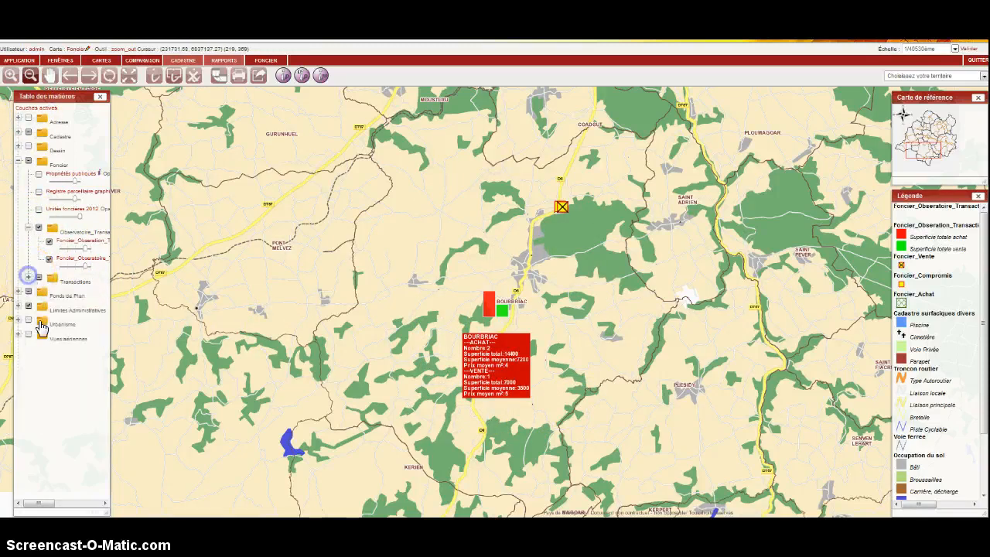
{"action": "left_click_drag", "start_coordinate": [110, 503], "coordinate": [149, 438]}
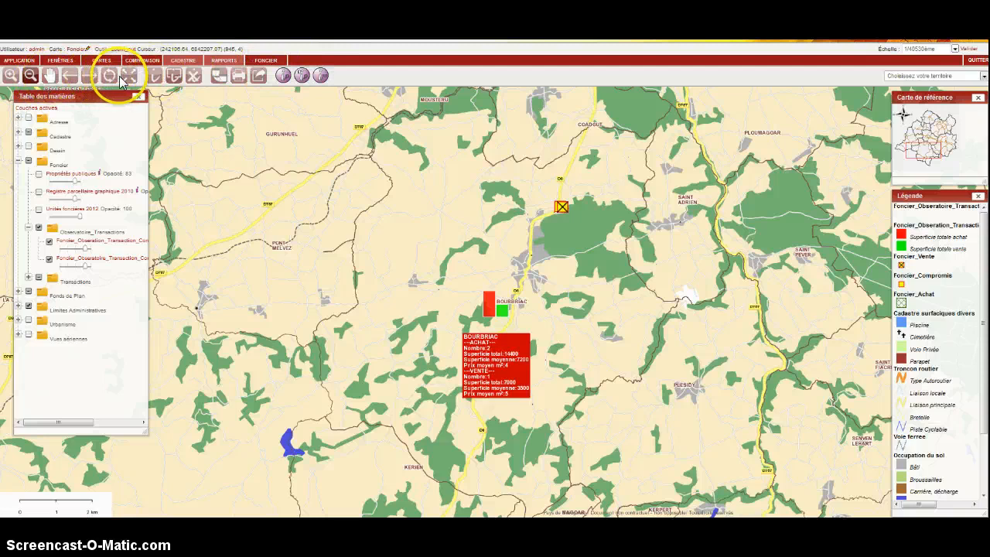
Zoom the map out to the whole territory to compare total purchase and sale areas across the communes.
{"action": "left_click", "coordinate": [531, 270]}
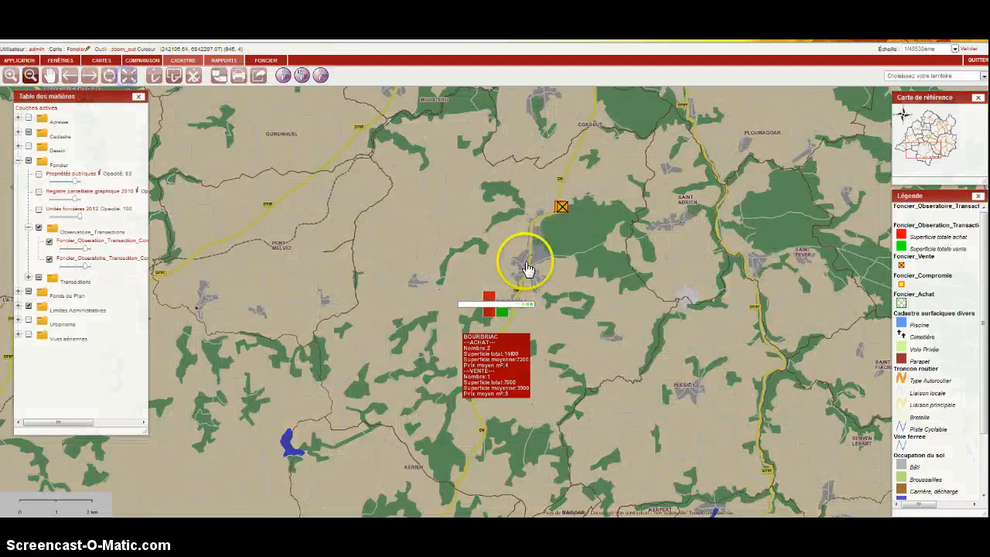
{"action": "left_click", "coordinate": [608, 280]}
{"action": "left_click", "coordinate": [615, 282]}
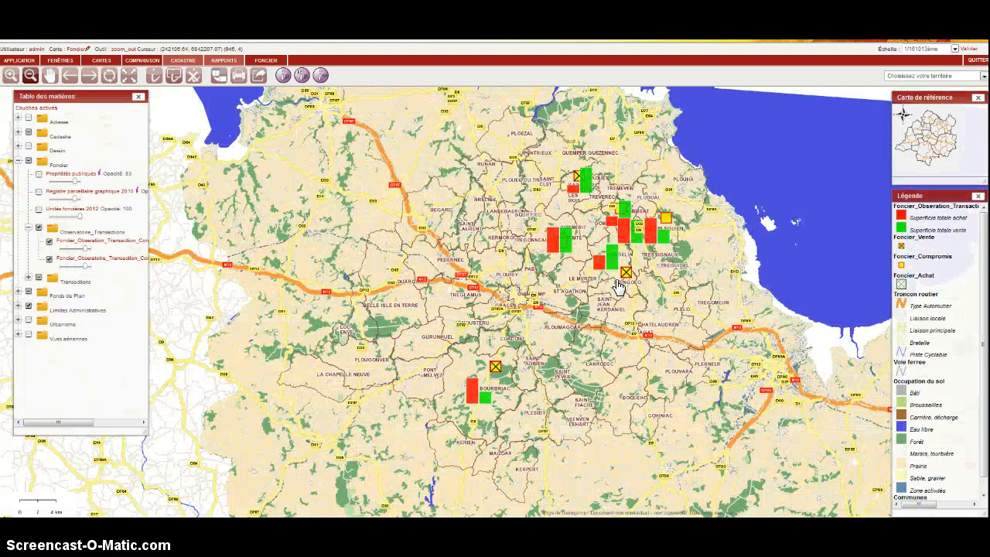
Open the land sales records of the Foncier module.
{"action": "left_click", "coordinate": [267, 60]}
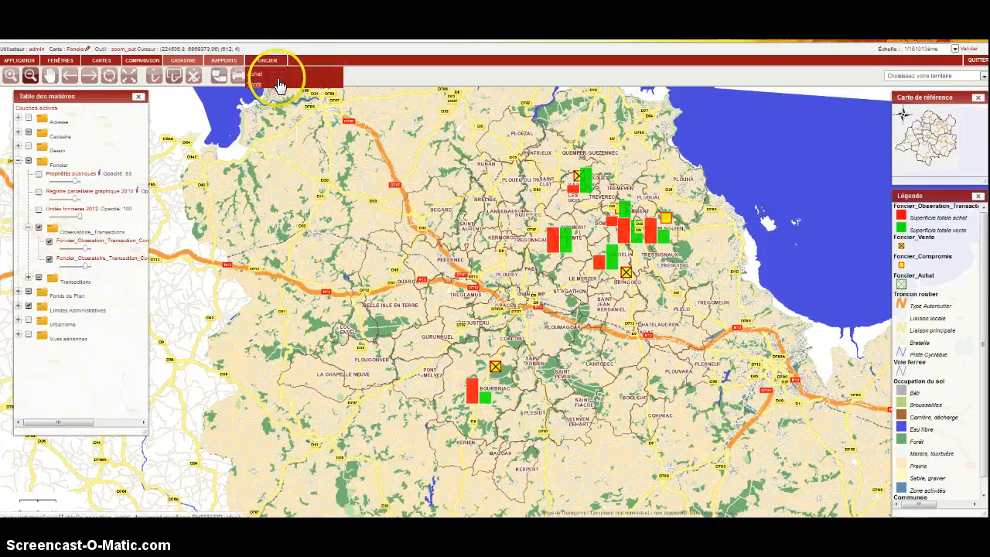
{"action": "left_click", "coordinate": [278, 84]}
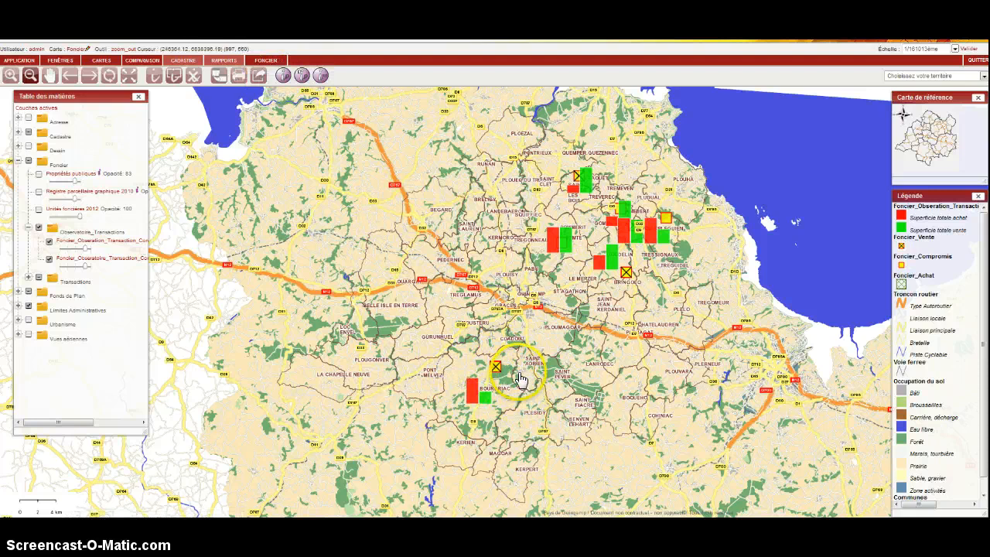